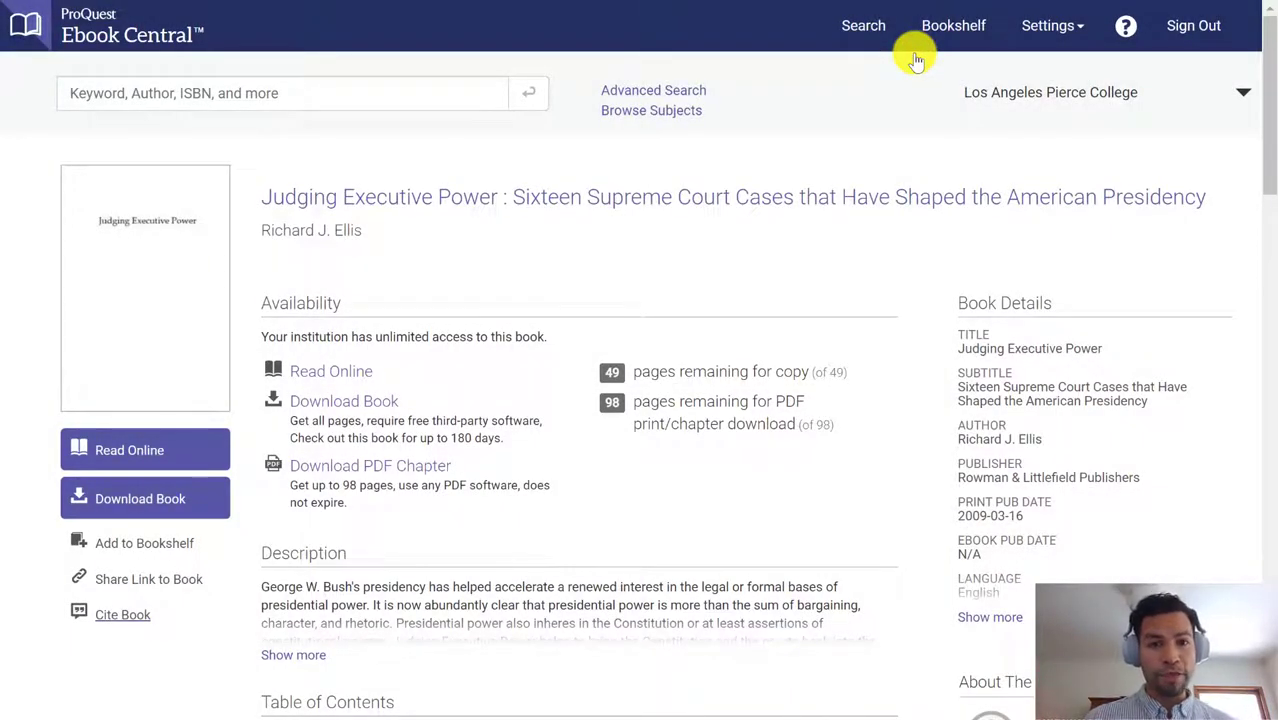
# Step: Open Judging Executive Power for online reading and search within the book for "korematsu"
pyautogui.scroll(-1, 443, 302)
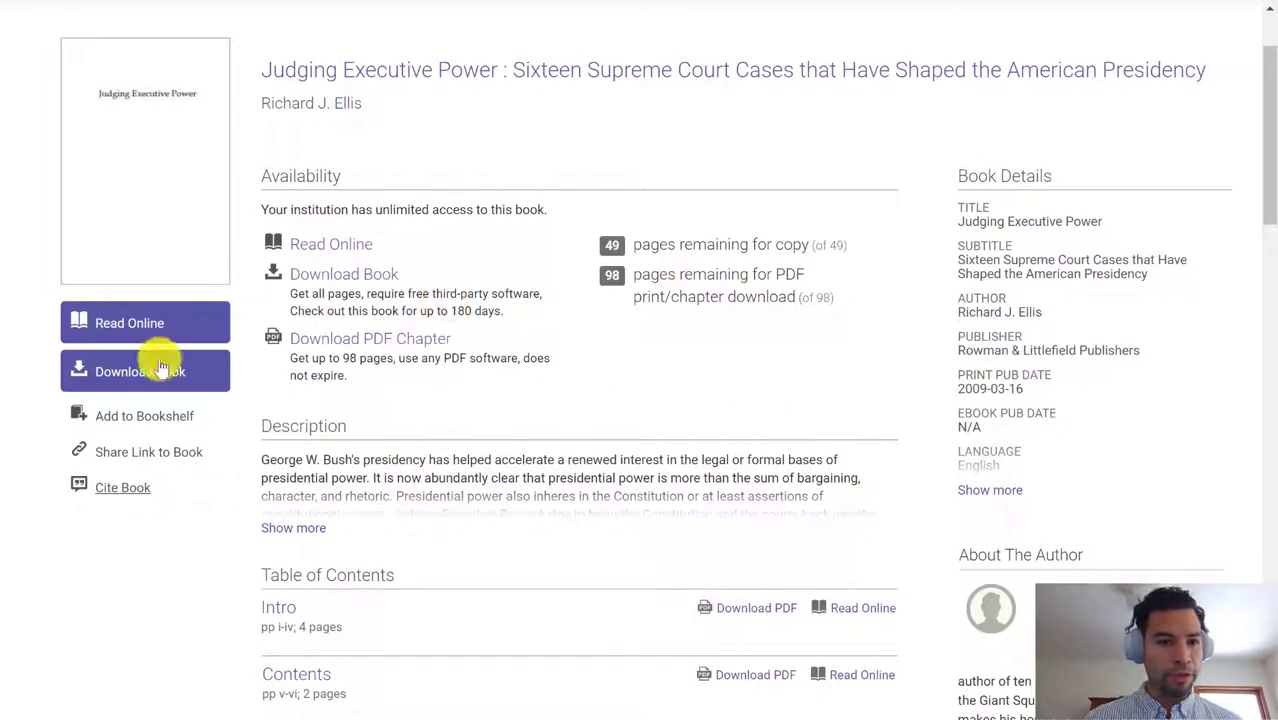
pyautogui.click(125, 333)
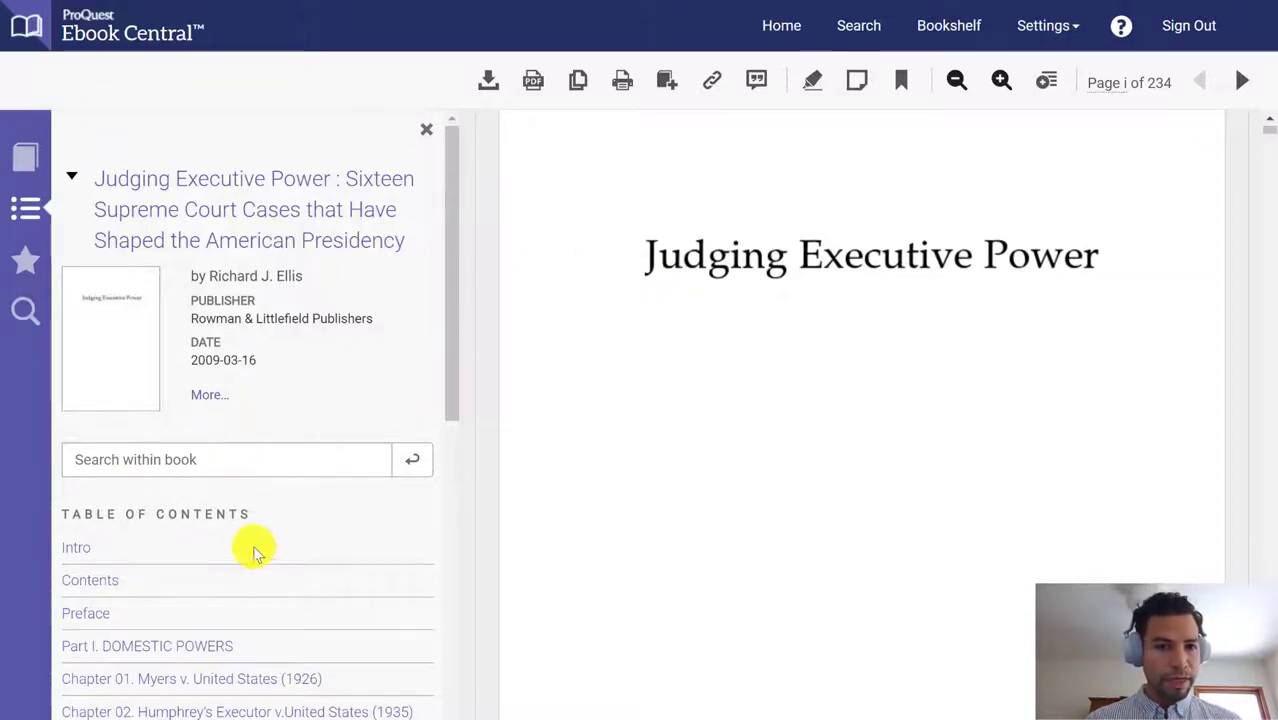
pyautogui.scroll(-1, 251, 545)
pyautogui.click(142, 373)
pyautogui.write('kore')
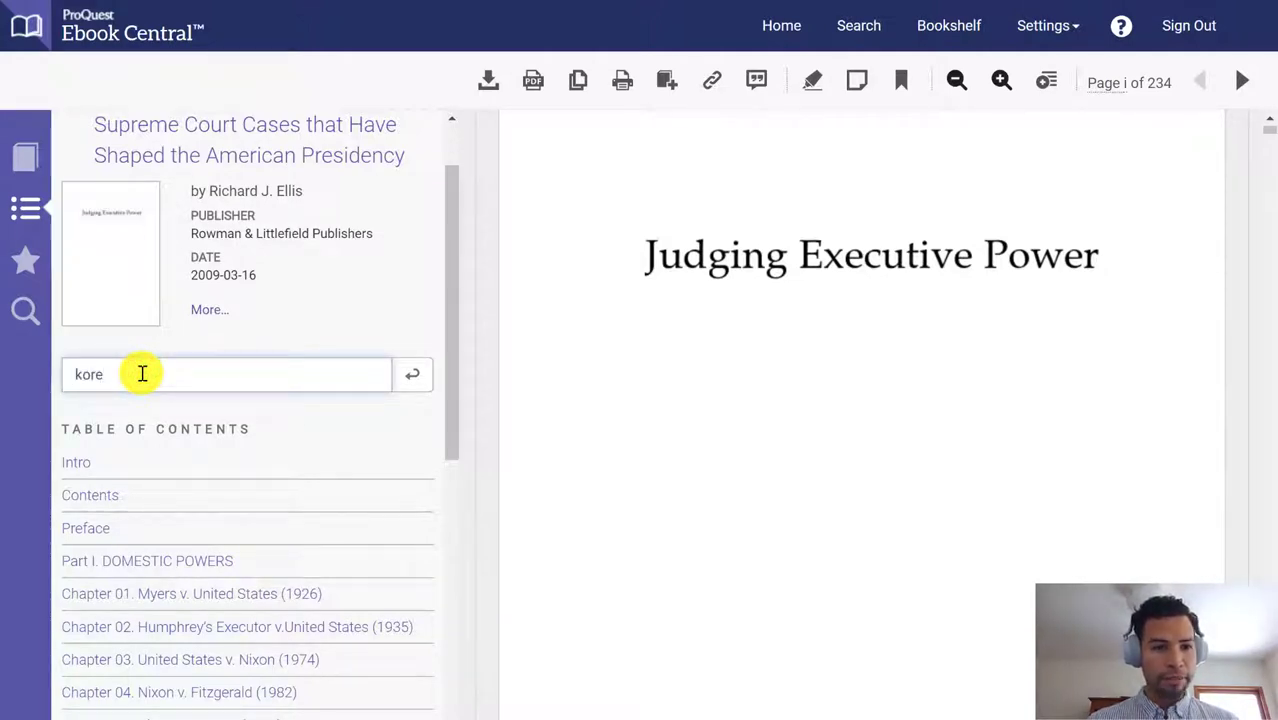
pyautogui.write('ma')
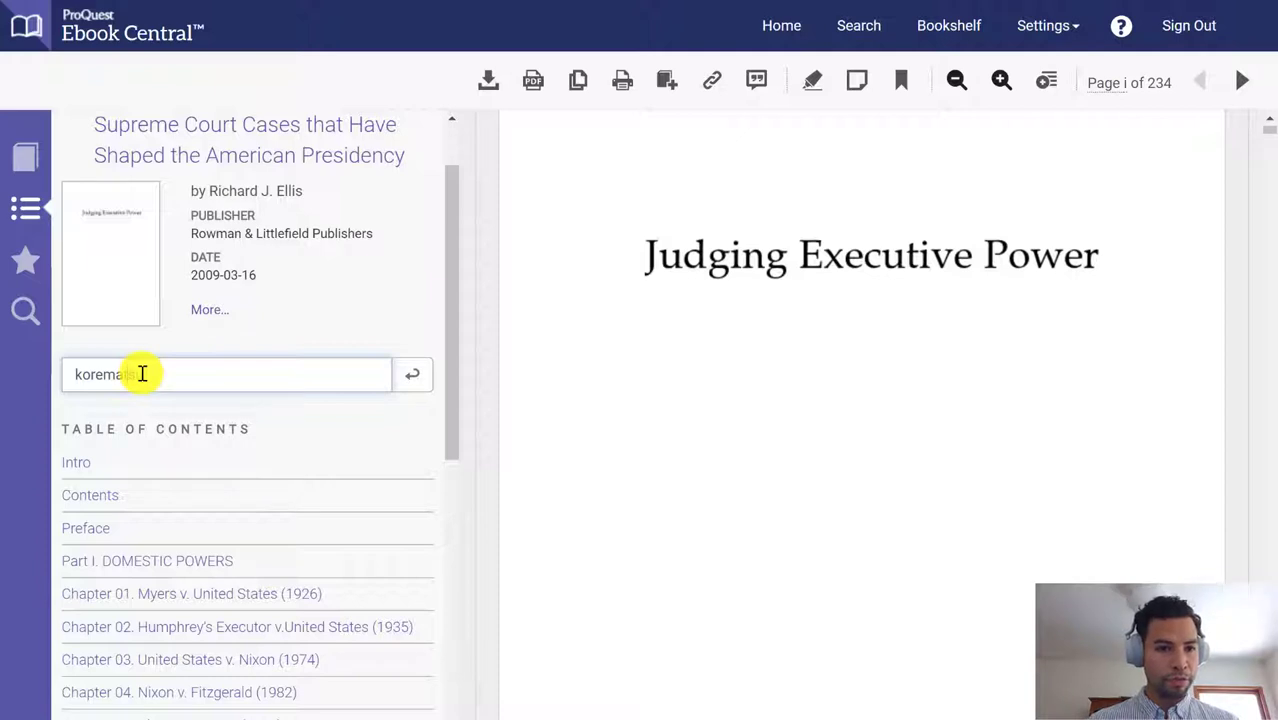
pyautogui.write('tsu')
pyautogui.press('Return')
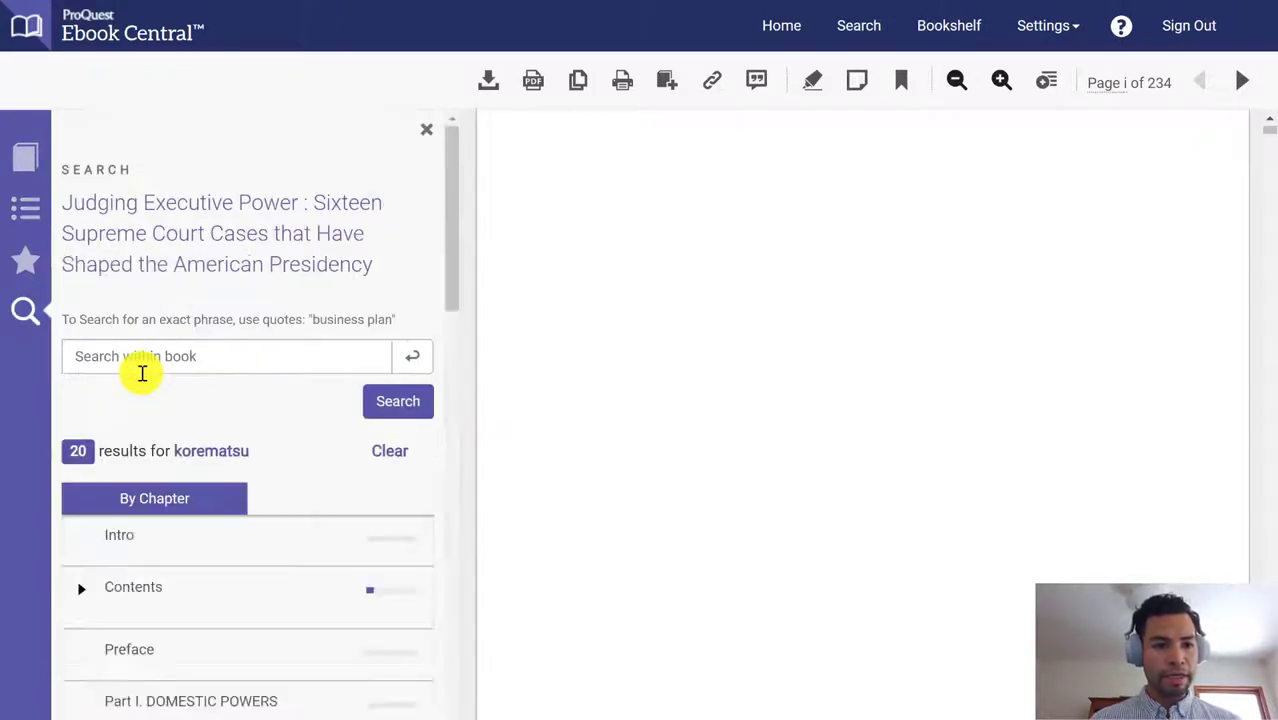
# Step: Find Chapter 12, Korematsu v. United States (1944), among the in-book search results and open its matches
pyautogui.scroll(-6, 250, 540)
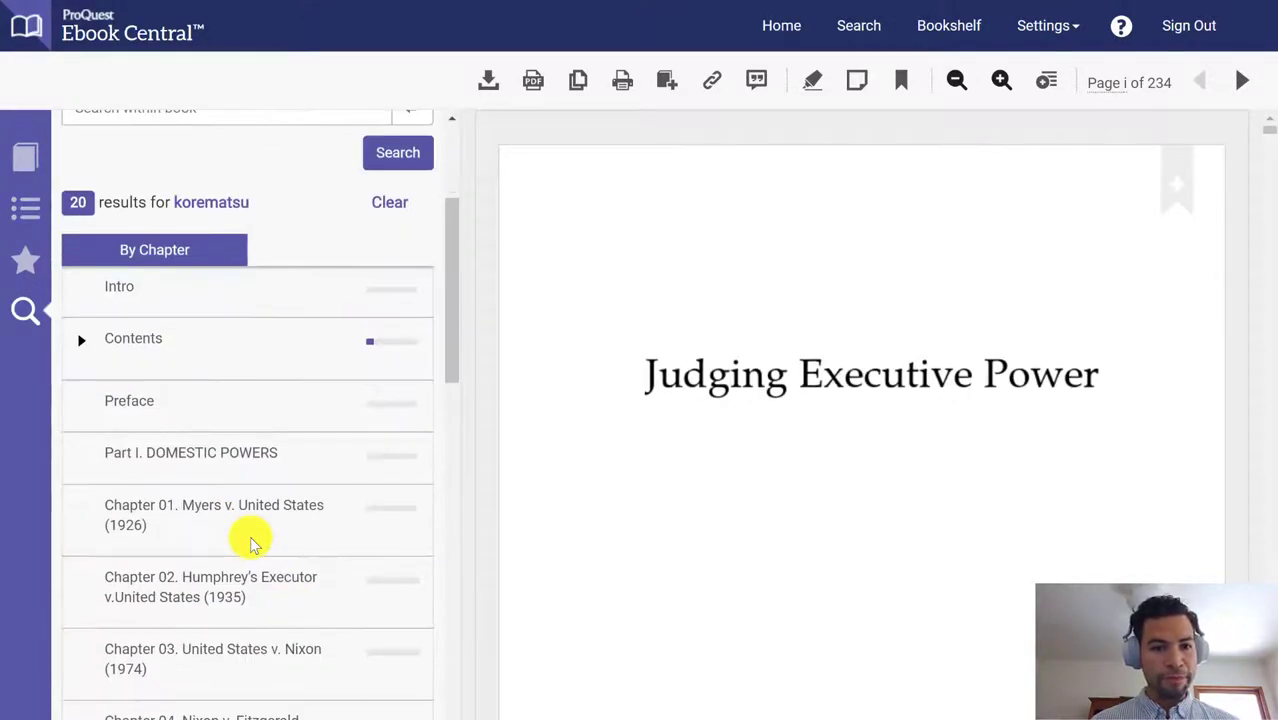
pyautogui.scroll(-6, 250, 543)
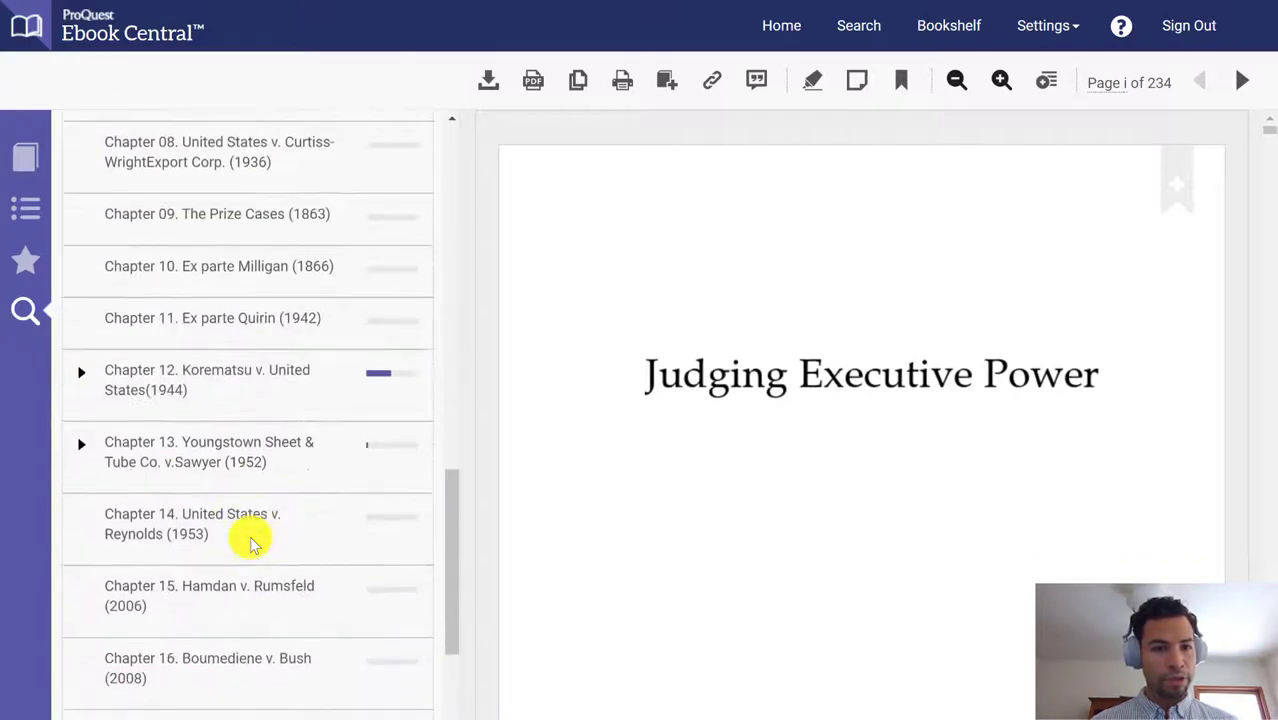
pyautogui.scroll(-1, 250, 543)
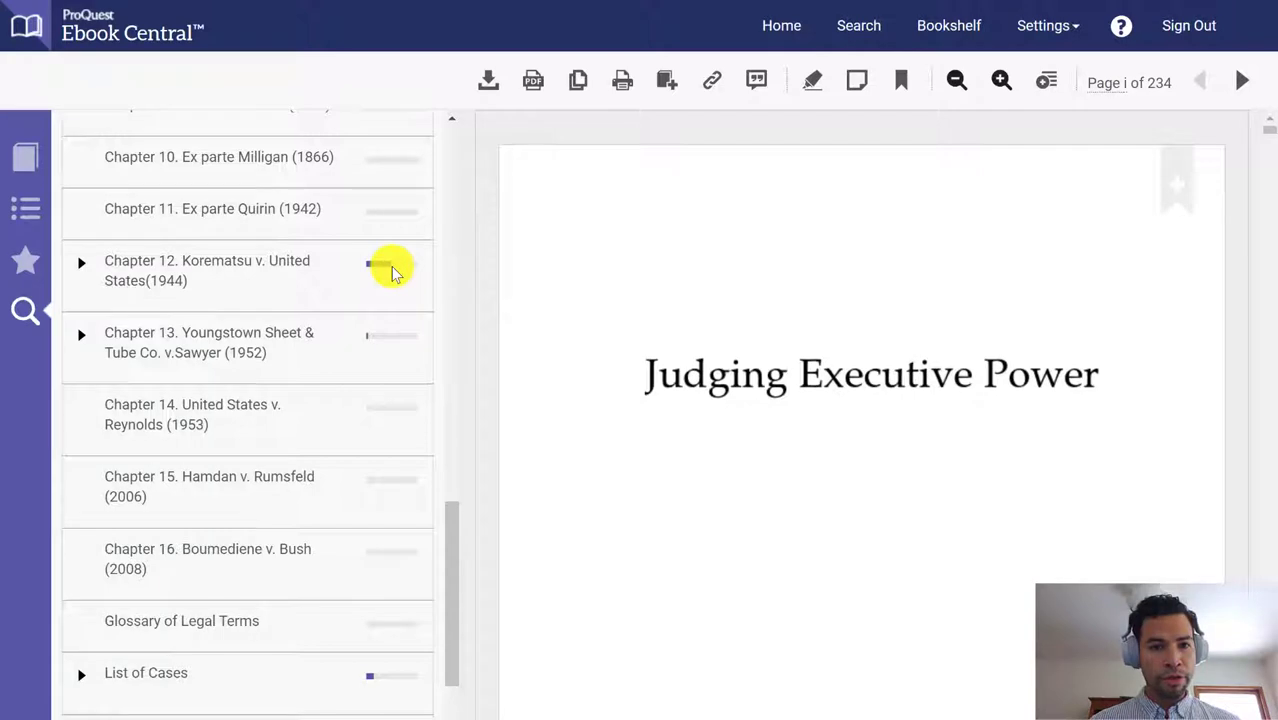
pyautogui.click(283, 279)
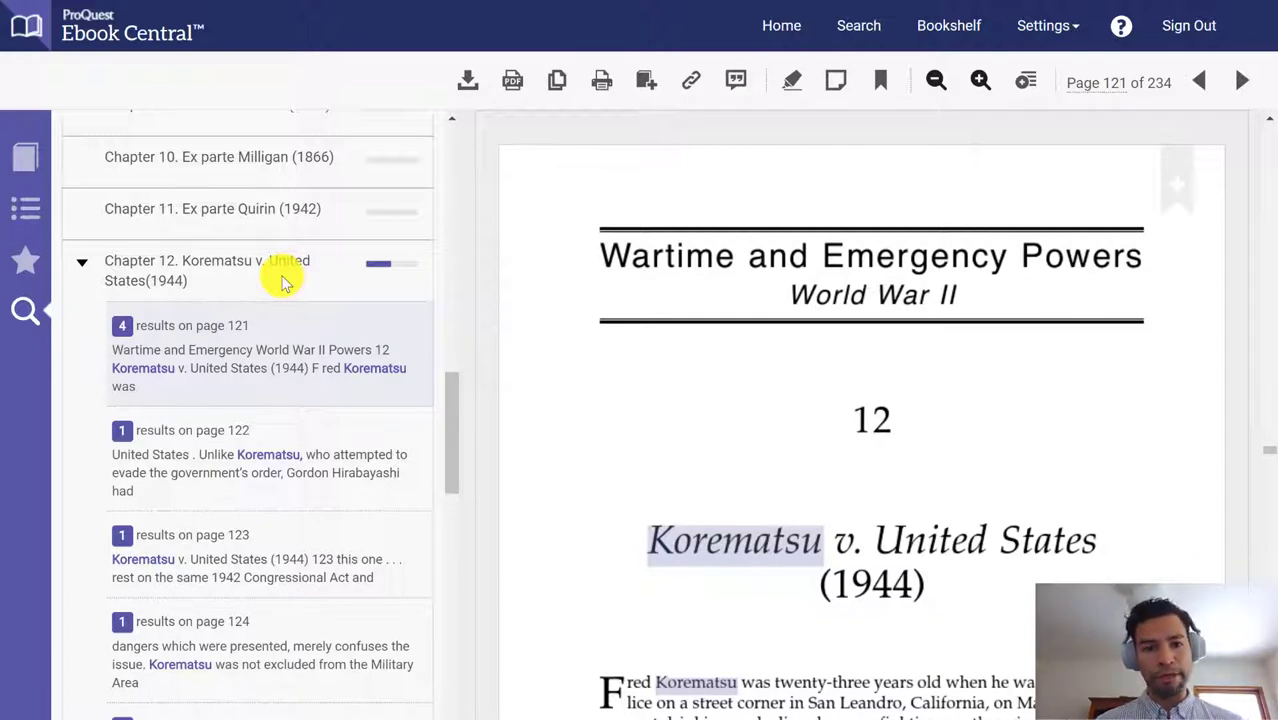
# Step: Read through the Korematsu v. United States chapter from page 121 to page 126, including the court opinions and dissent
pyautogui.scroll(-2, 658, 330)
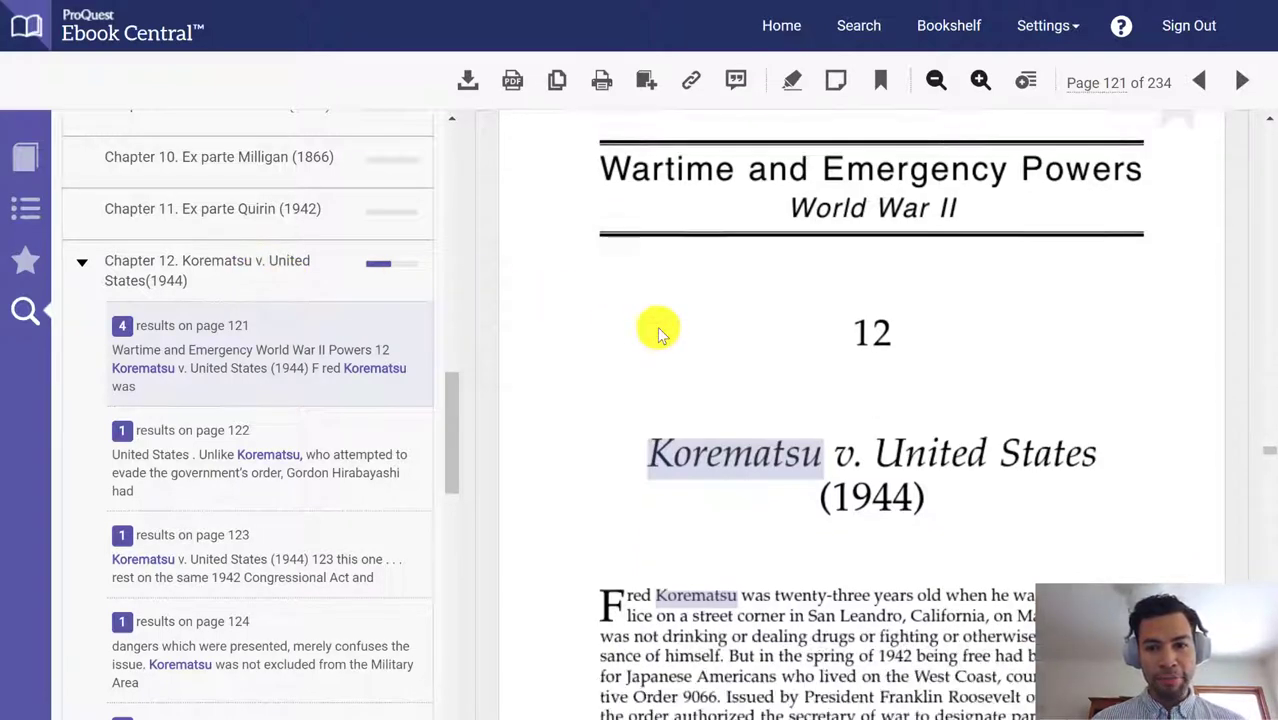
pyautogui.scroll(2, 658, 330)
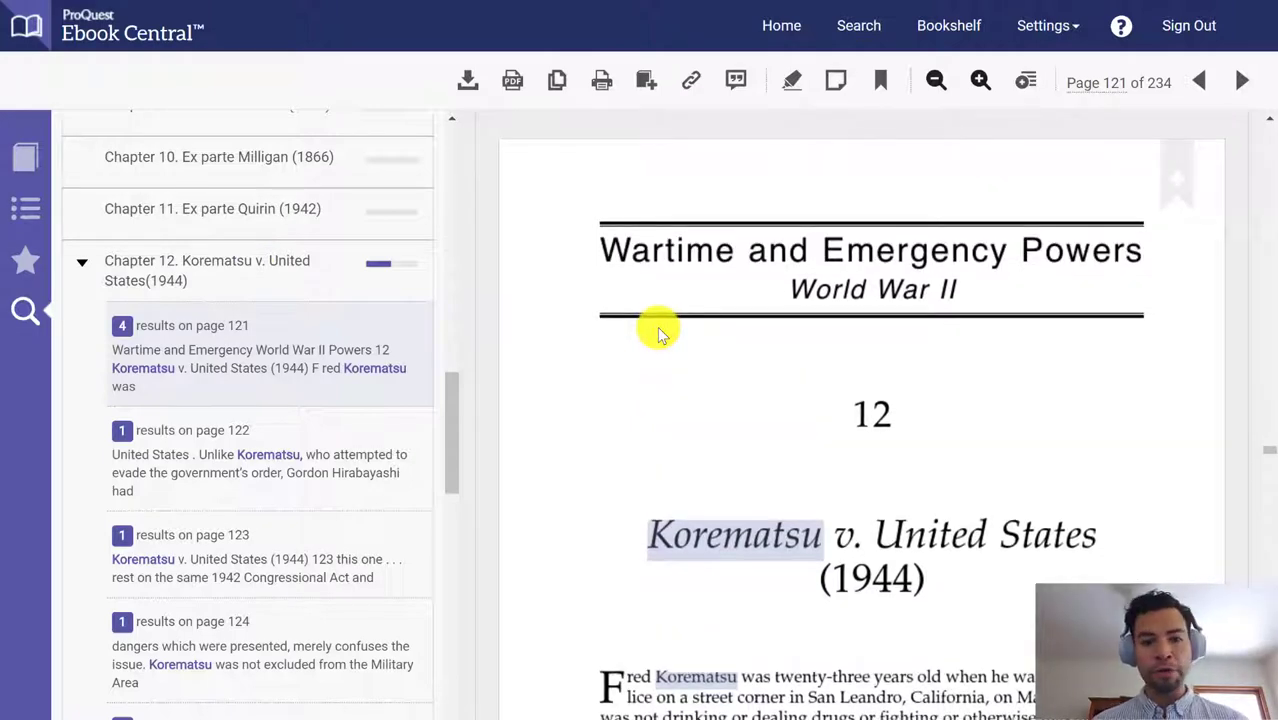
pyautogui.scroll(-5, 658, 330)
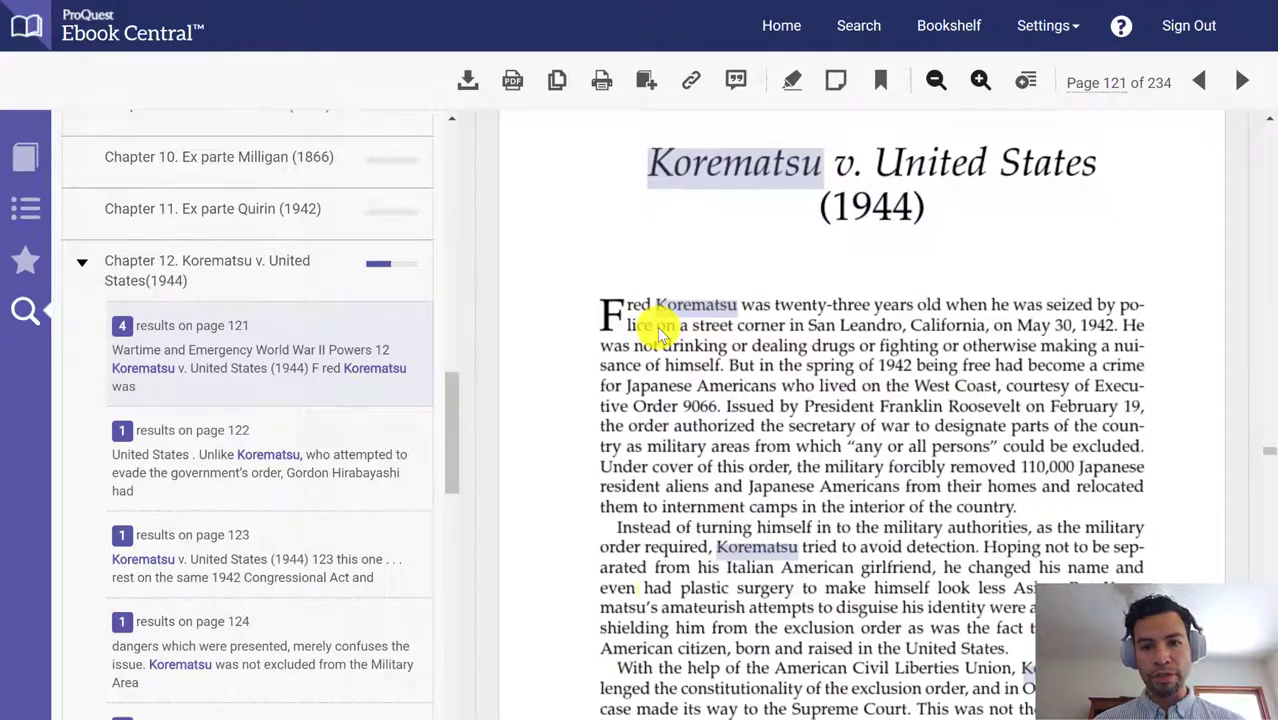
pyautogui.scroll(-6, 658, 330)
pyautogui.scroll(-10, 658, 330)
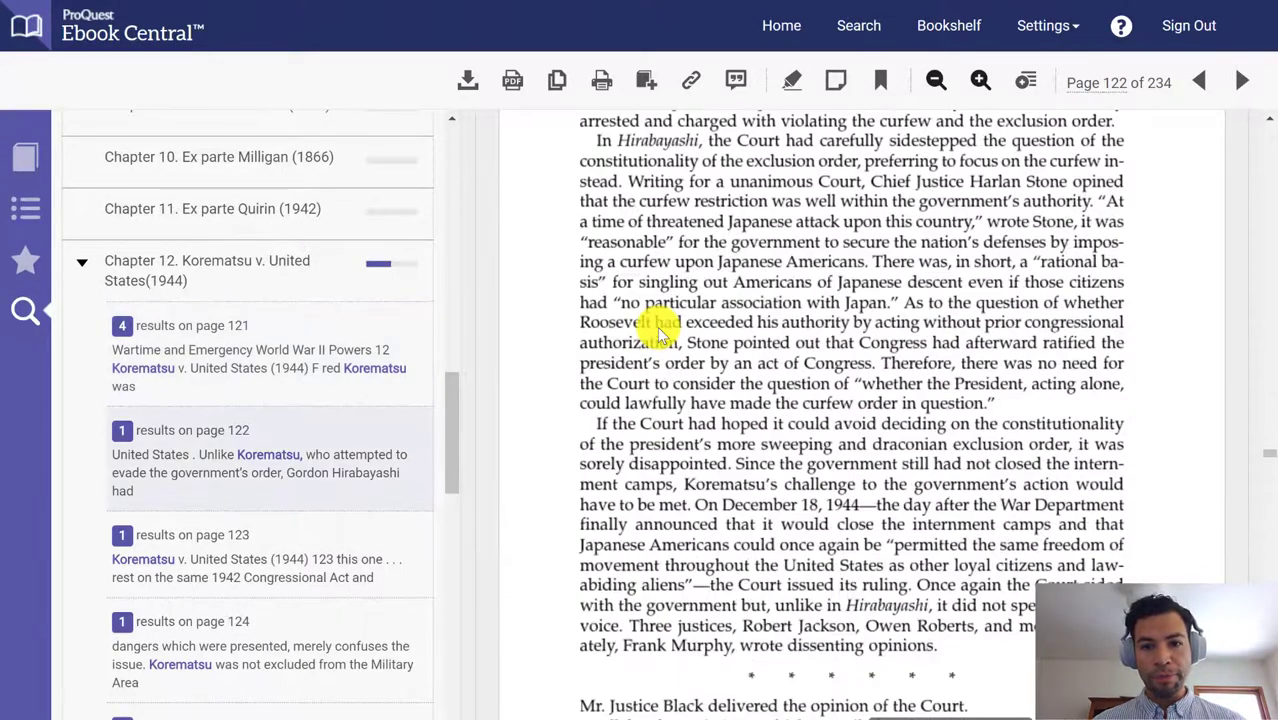
pyautogui.scroll(-6, 658, 330)
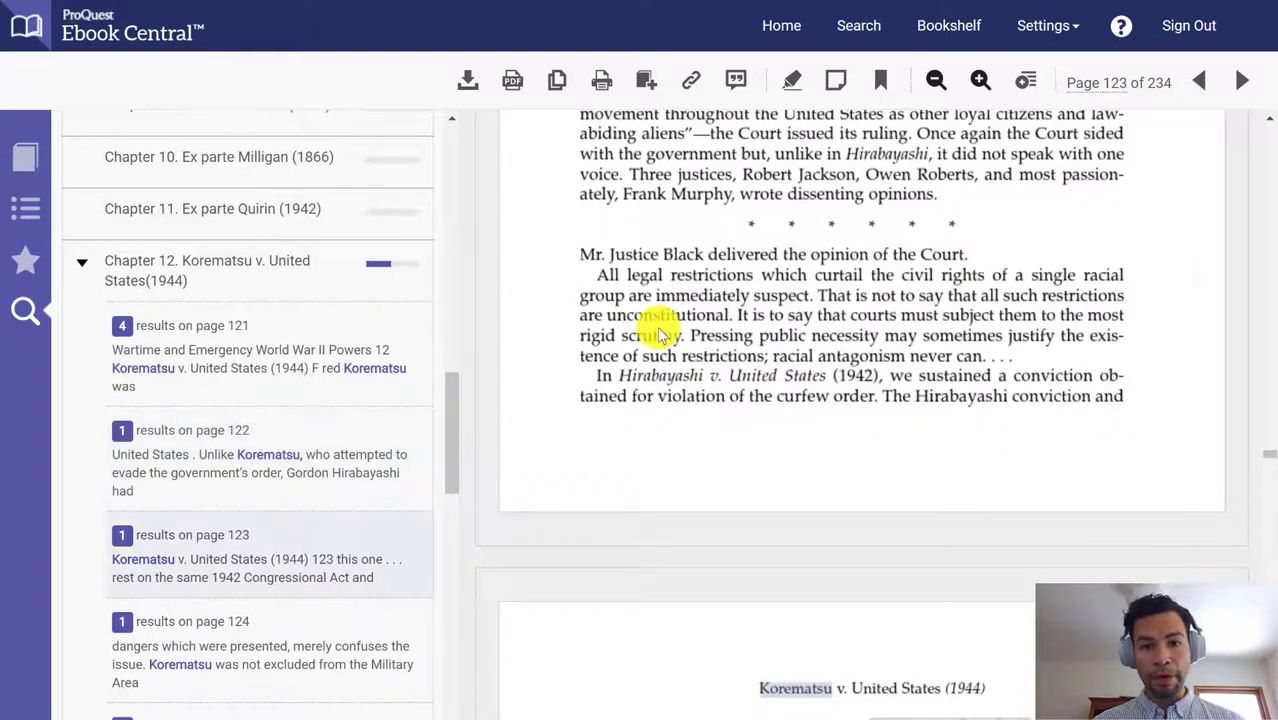
pyautogui.scroll(-5, 658, 332)
pyautogui.scroll(-14, 658, 332)
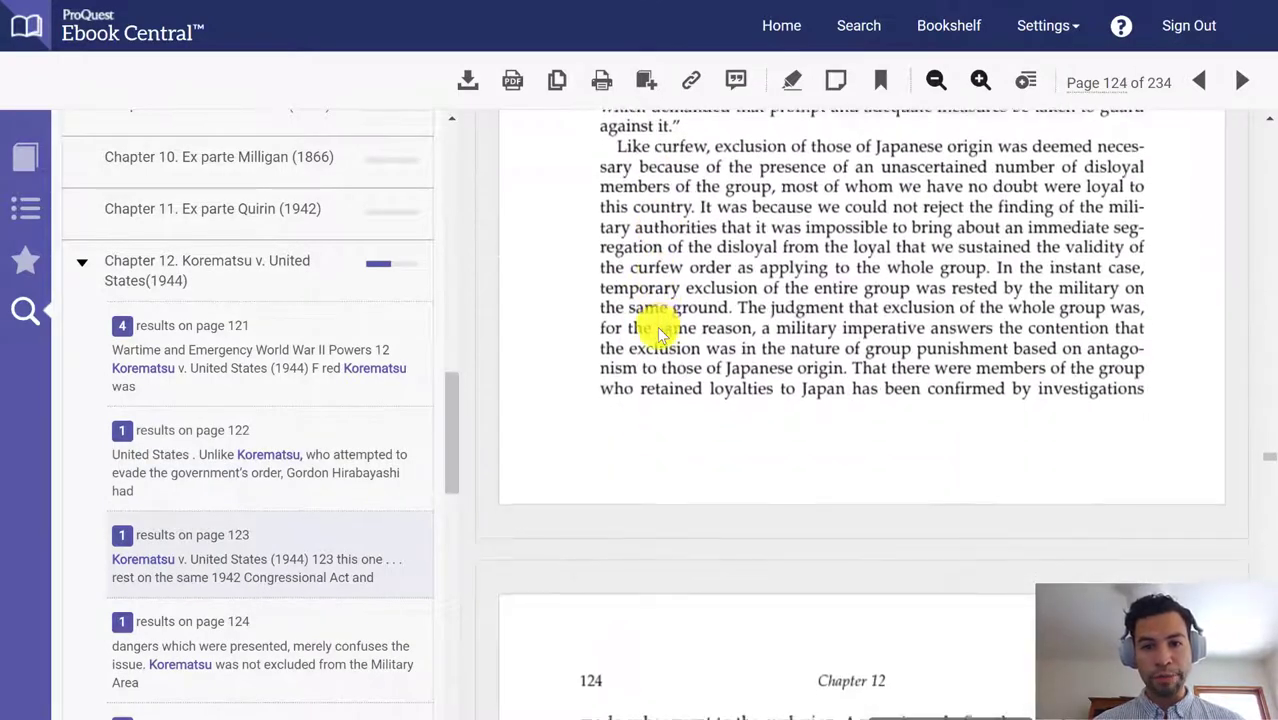
pyautogui.scroll(-12, 658, 333)
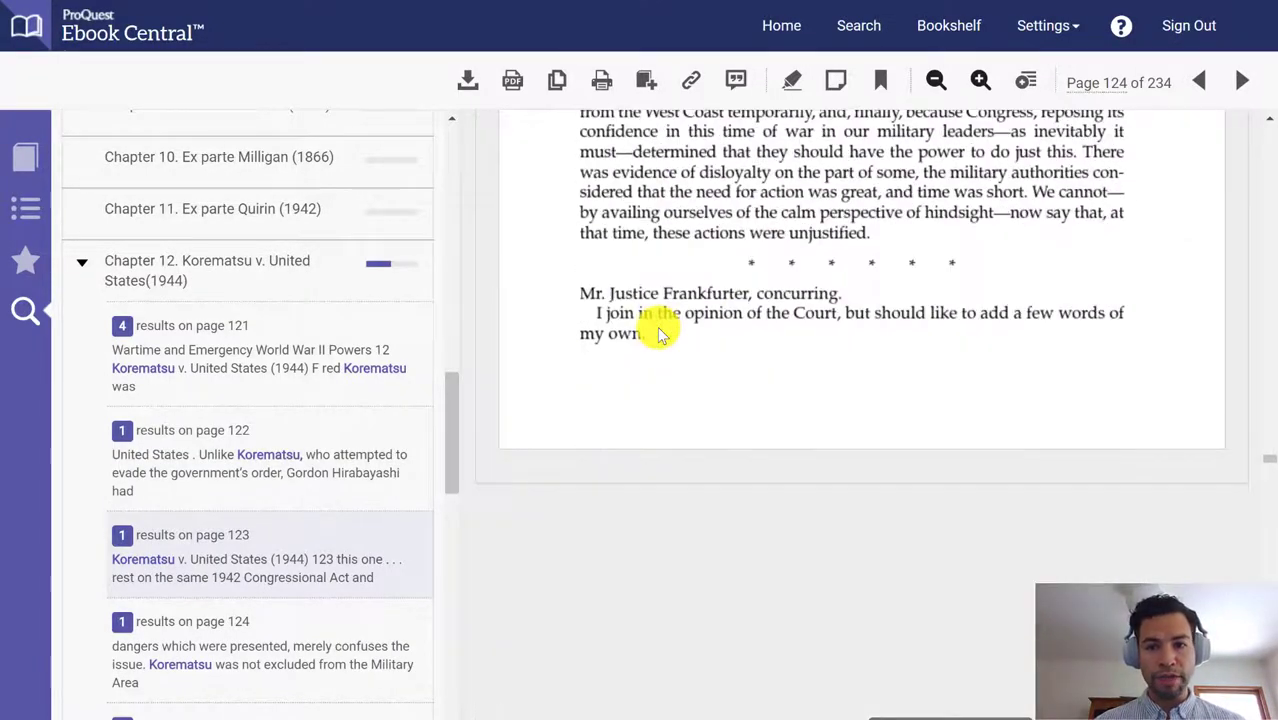
pyautogui.scroll(-12, 658, 333)
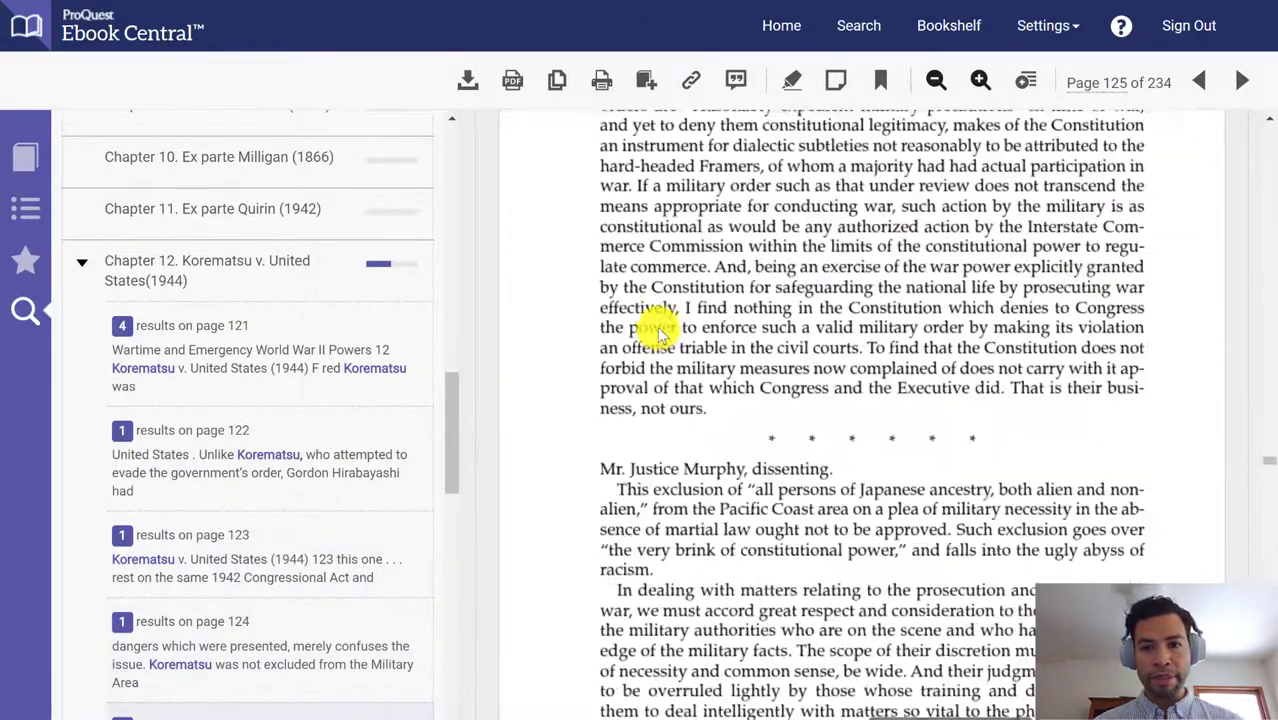
pyautogui.scroll(-5, 660, 330)
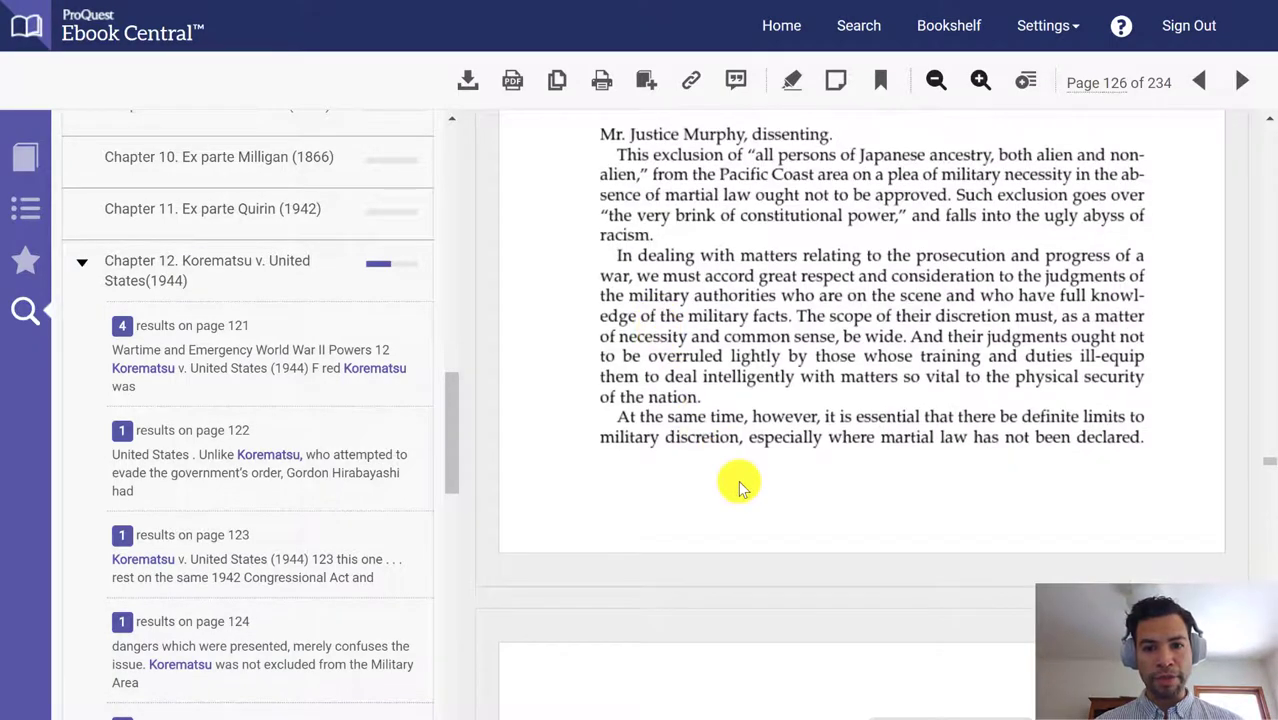
pyautogui.scroll(-6, 738, 486)
pyautogui.scroll(-6, 738, 486)
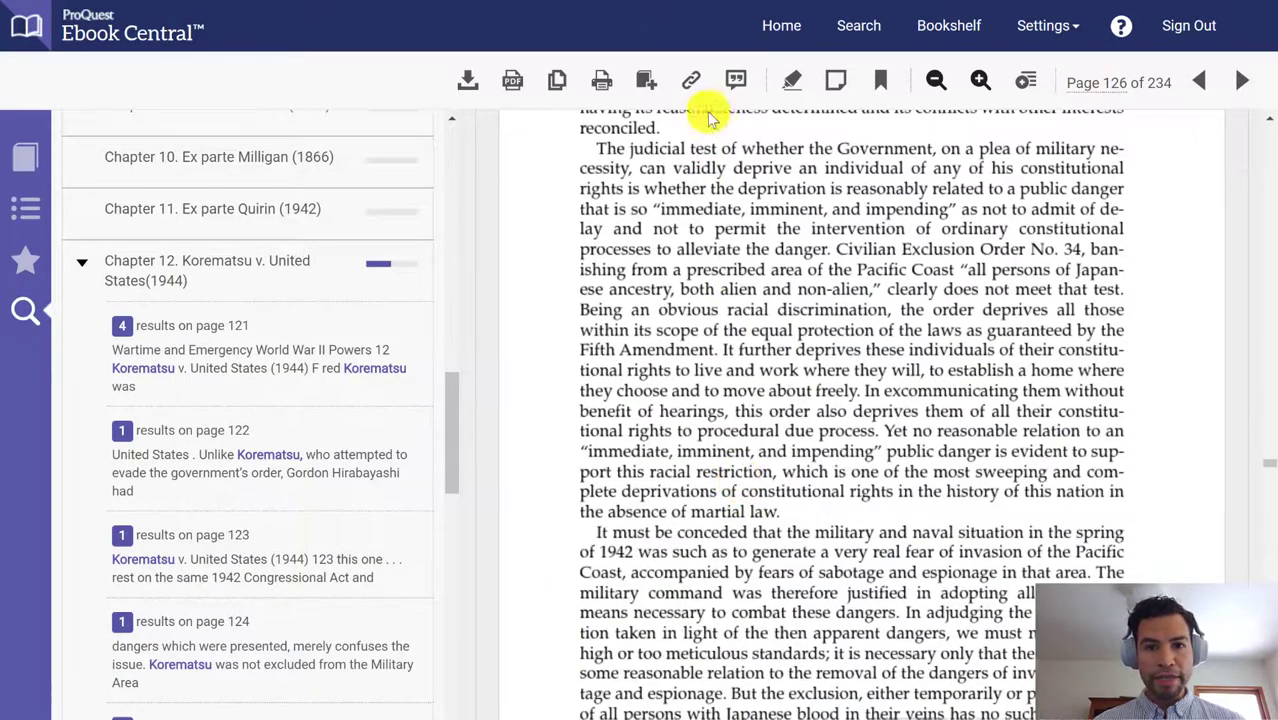
# Step: View the shareable link to the current page and the book's MLA citation with its format choices, closing each dialog
pyautogui.click(689, 88)
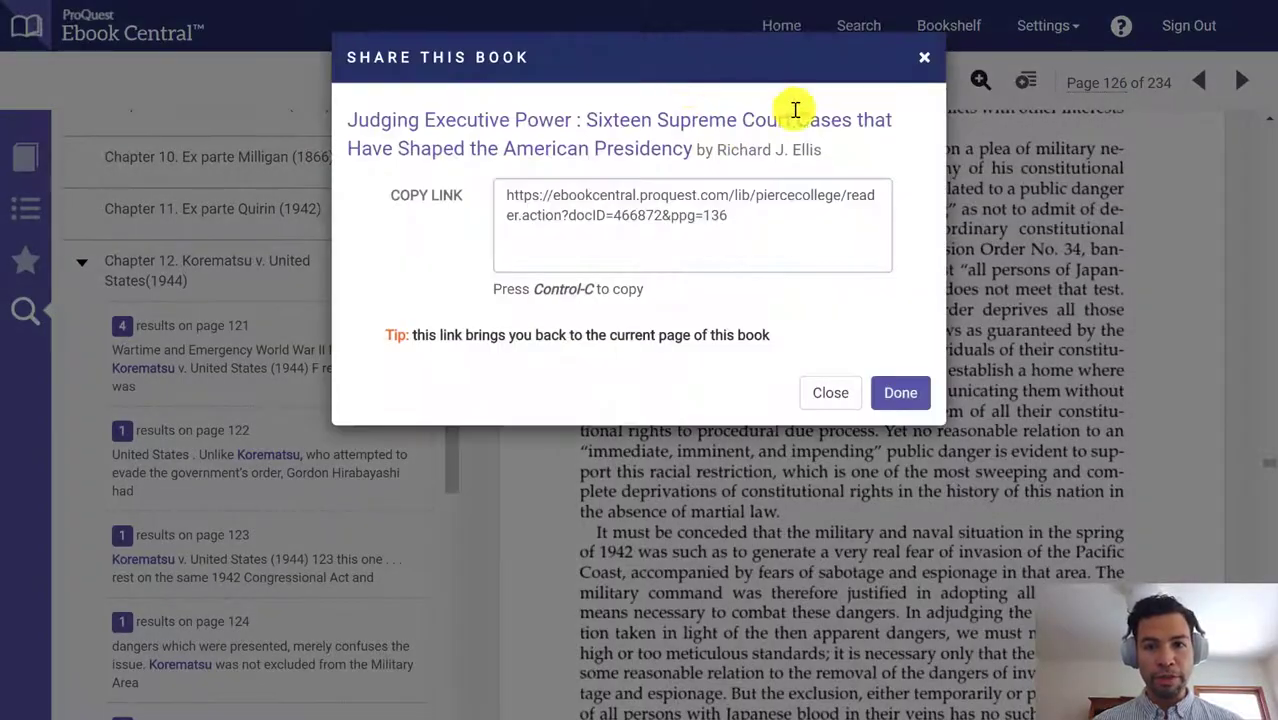
pyautogui.click(924, 58)
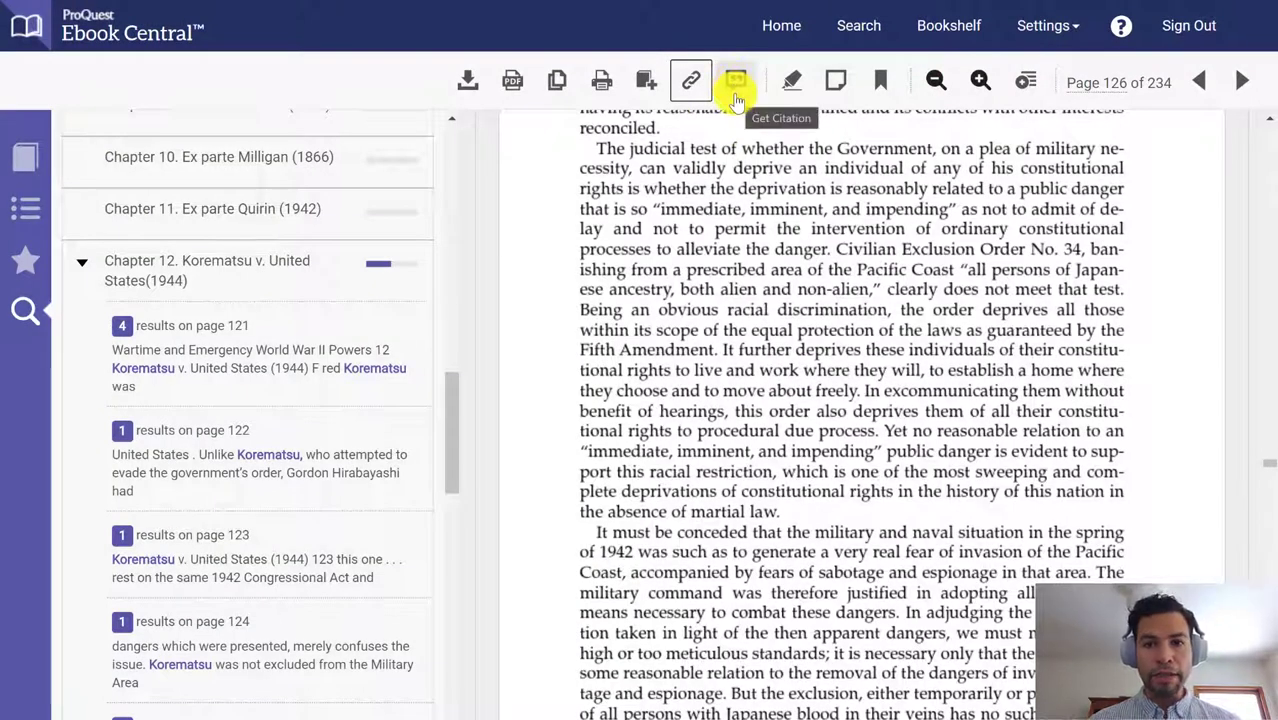
pyautogui.click(737, 92)
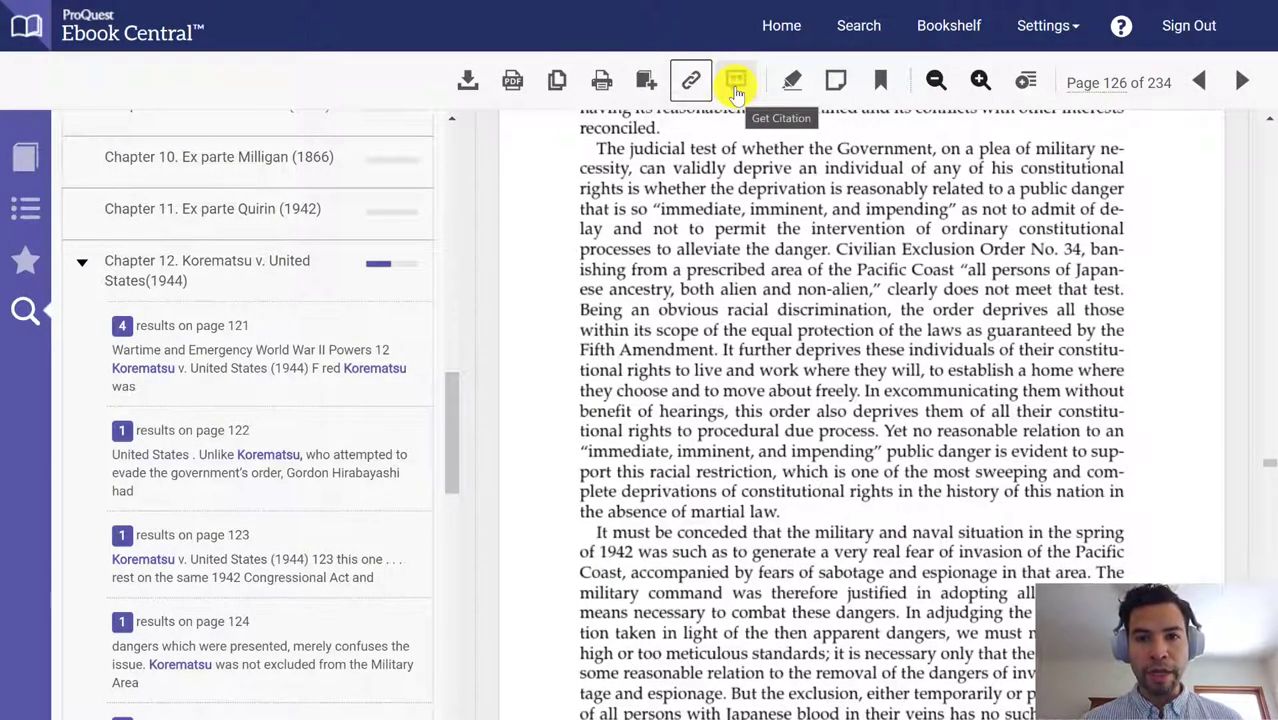
pyautogui.click(737, 90)
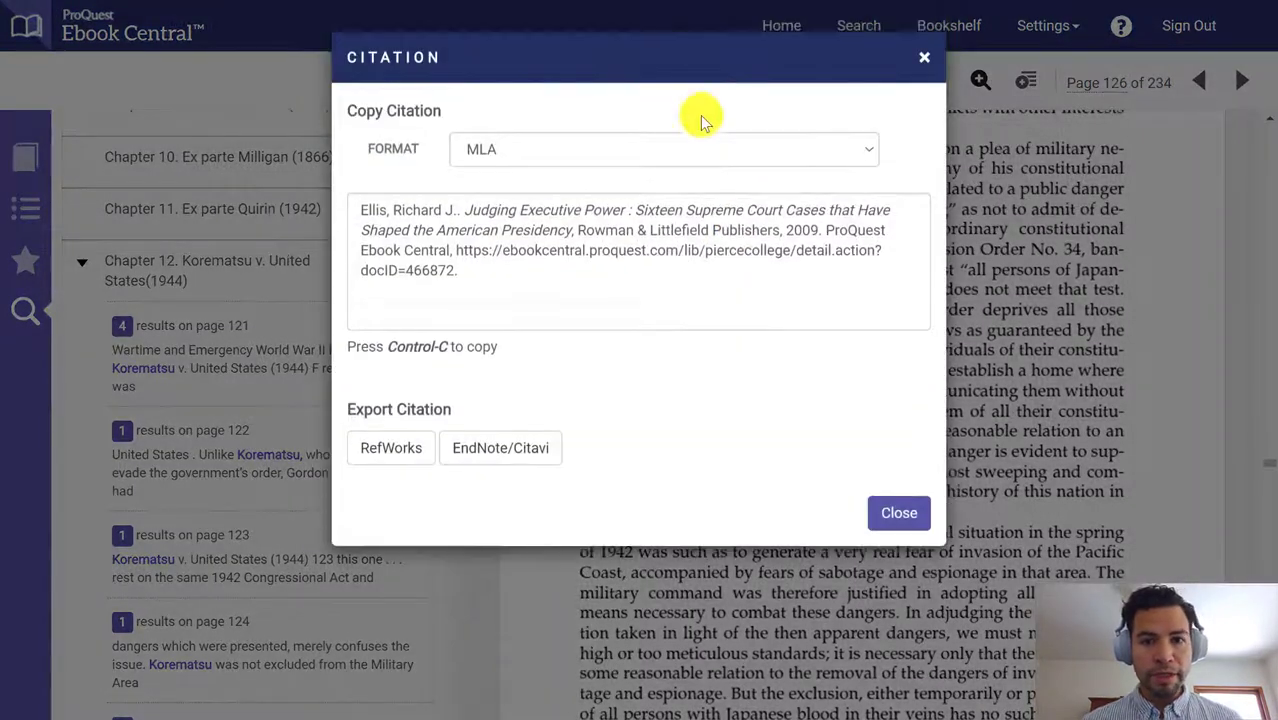
pyautogui.click(695, 158)
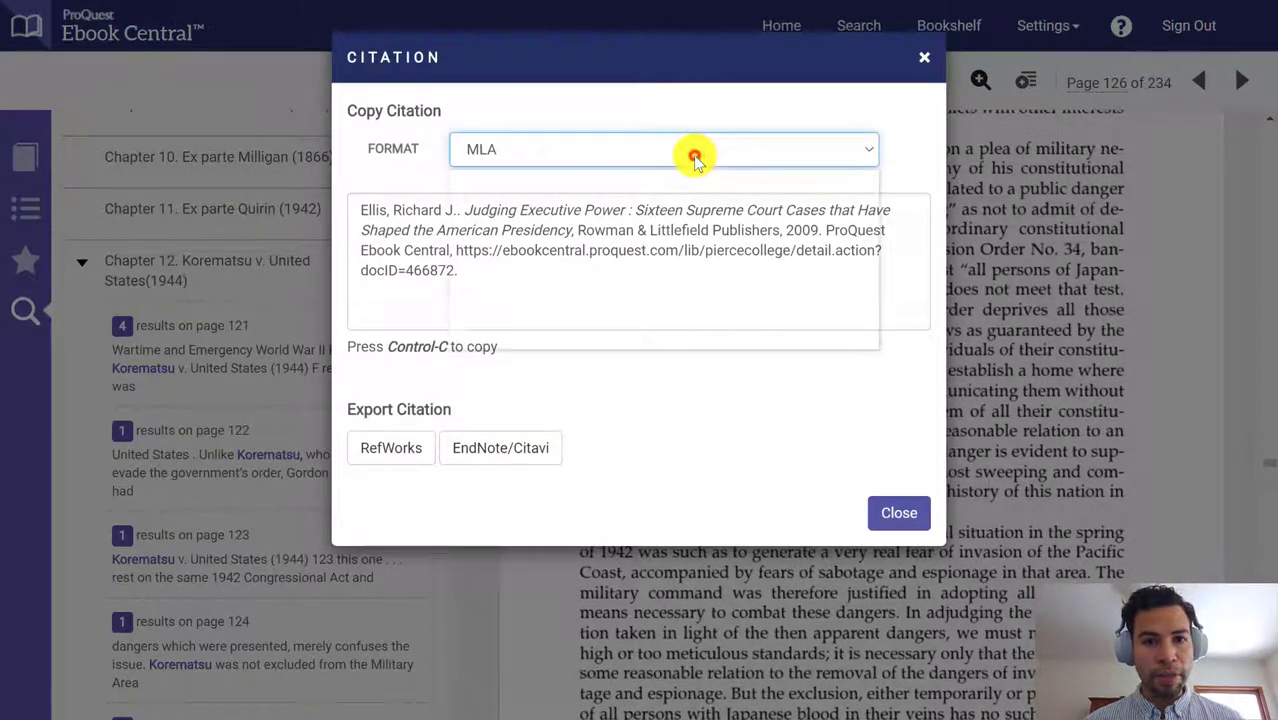
pyautogui.click(920, 59)
pyautogui.click(920, 59)
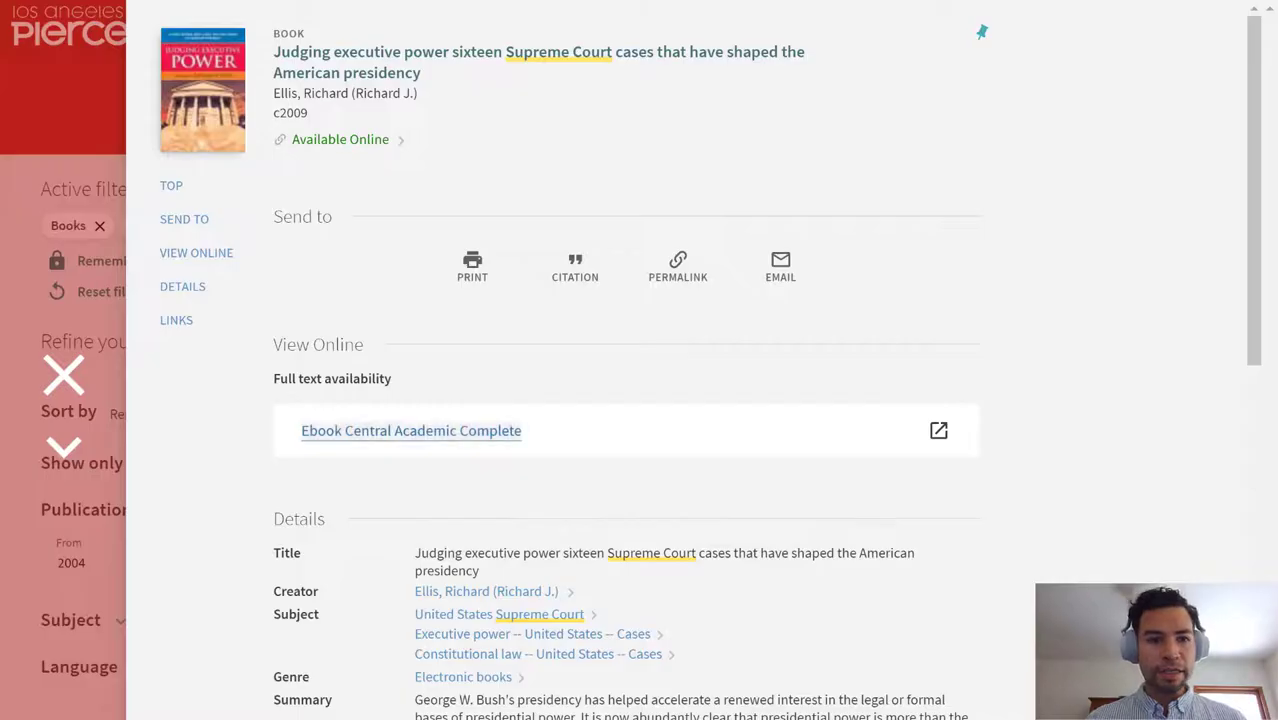
# Step: Close the book's record in the library catalog and open the result Enduring Conviction: Fred Korematsu and His Quest for Justice
pyautogui.click(64, 377)
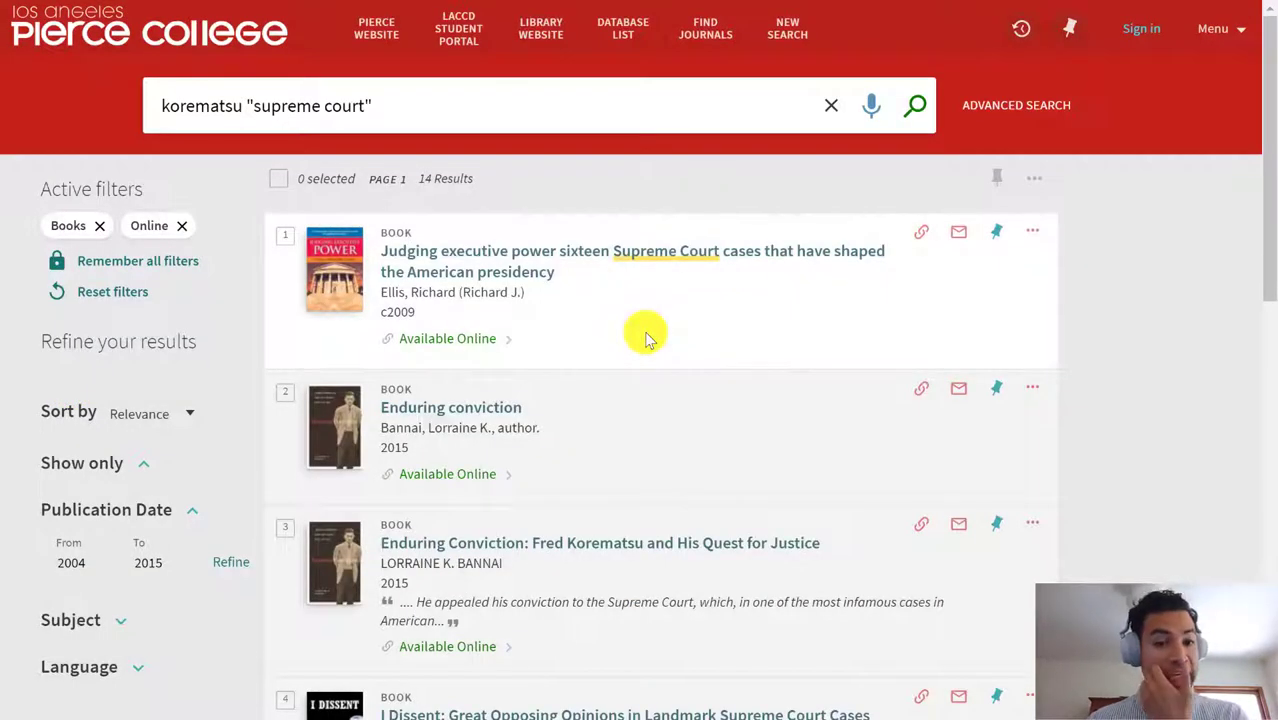
pyautogui.scroll(-1, 645, 335)
pyautogui.scroll(-1, 645, 333)
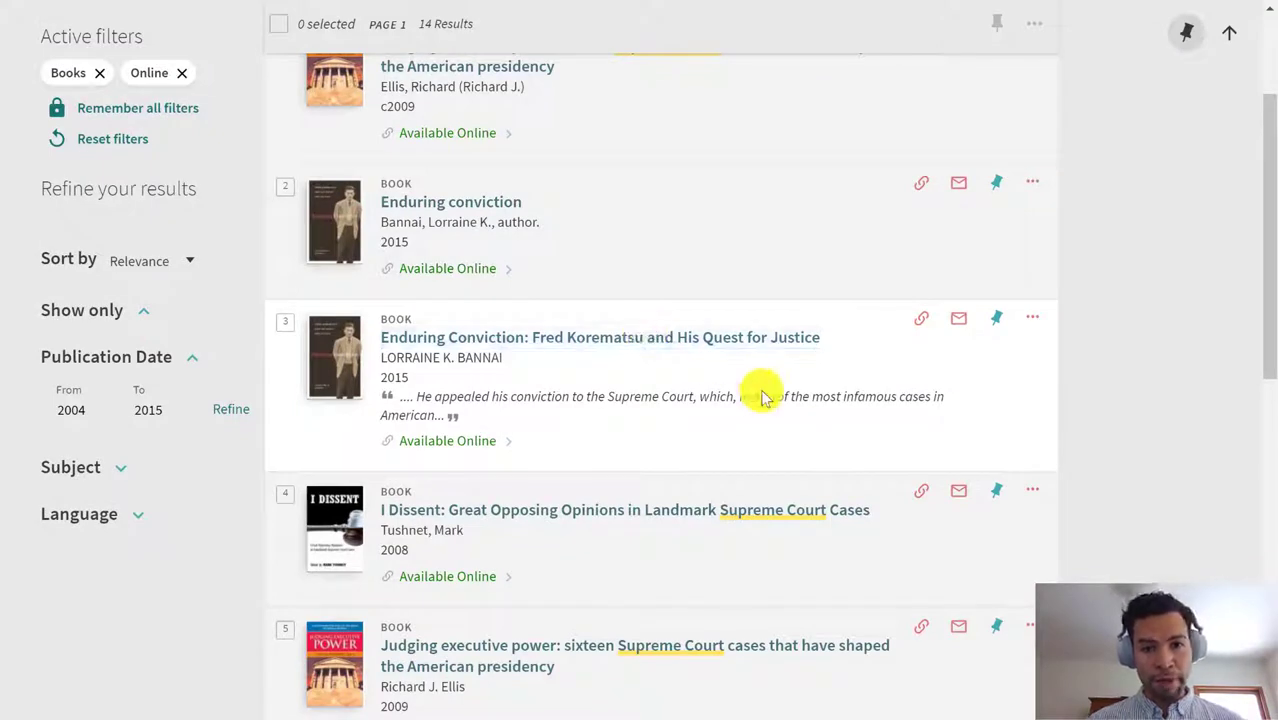
pyautogui.scroll(-1, 760, 395)
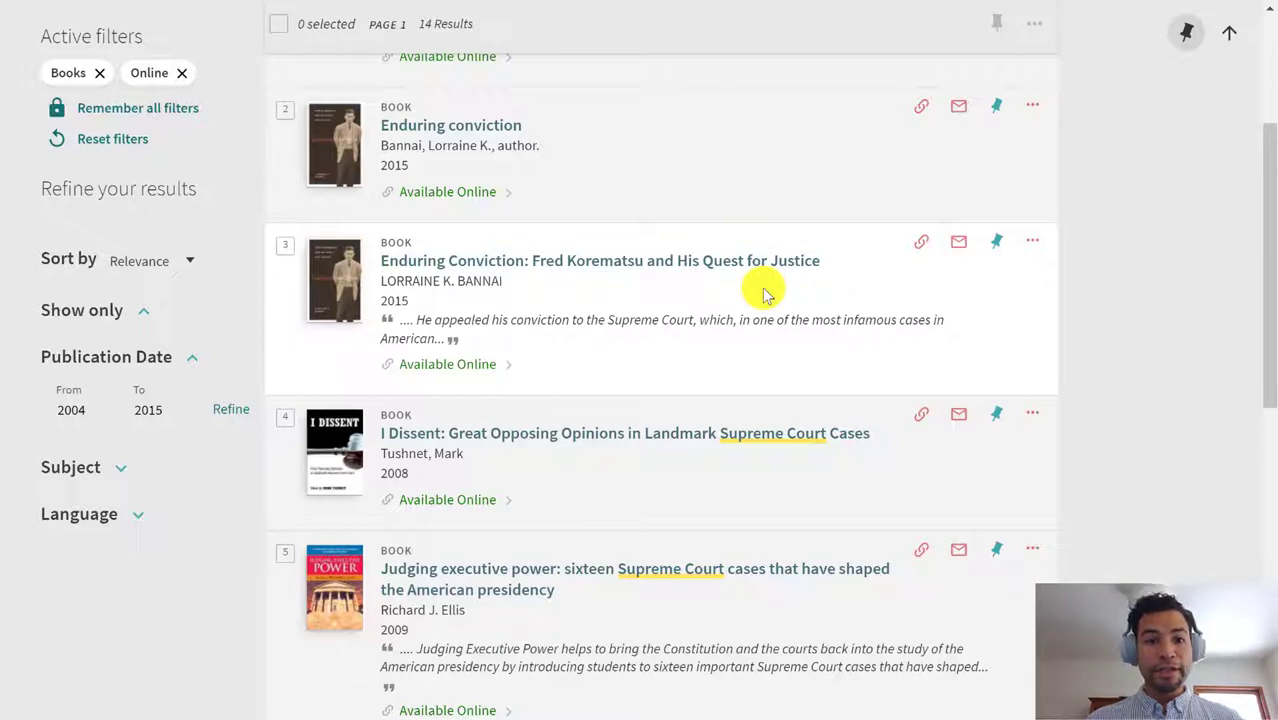
pyautogui.scroll(3, 763, 293)
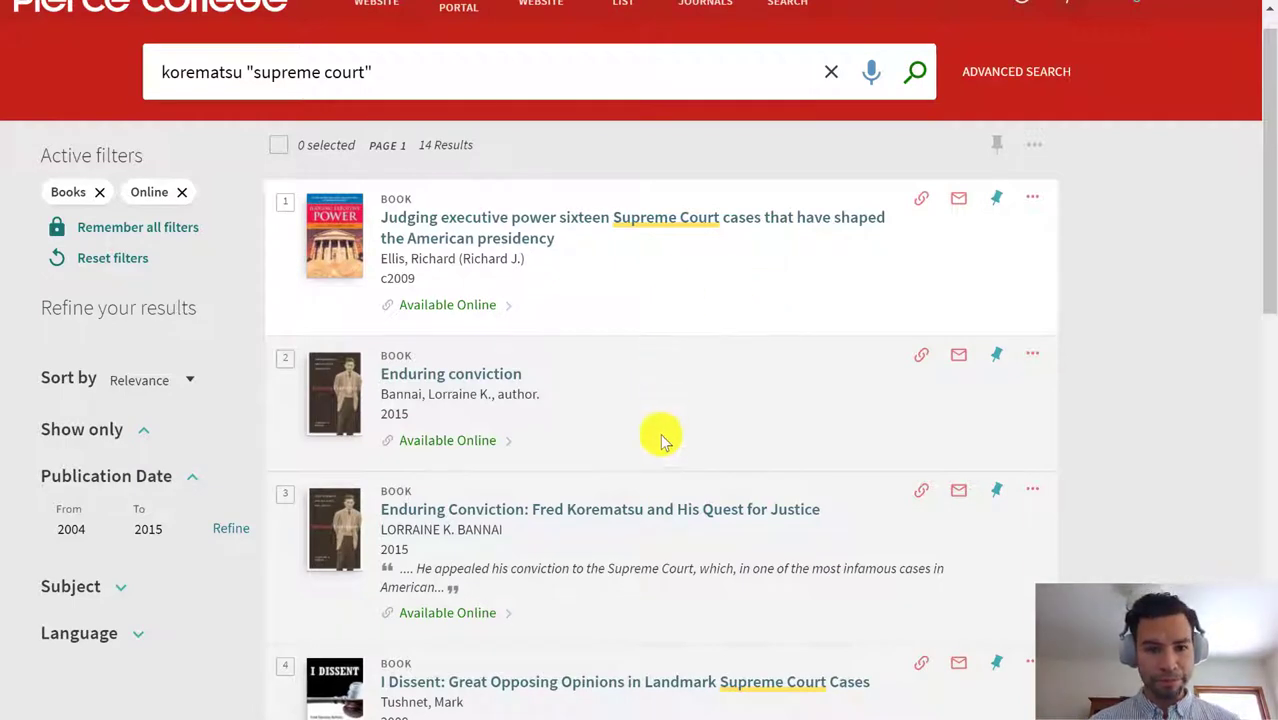
pyautogui.scroll(-1, 660, 437)
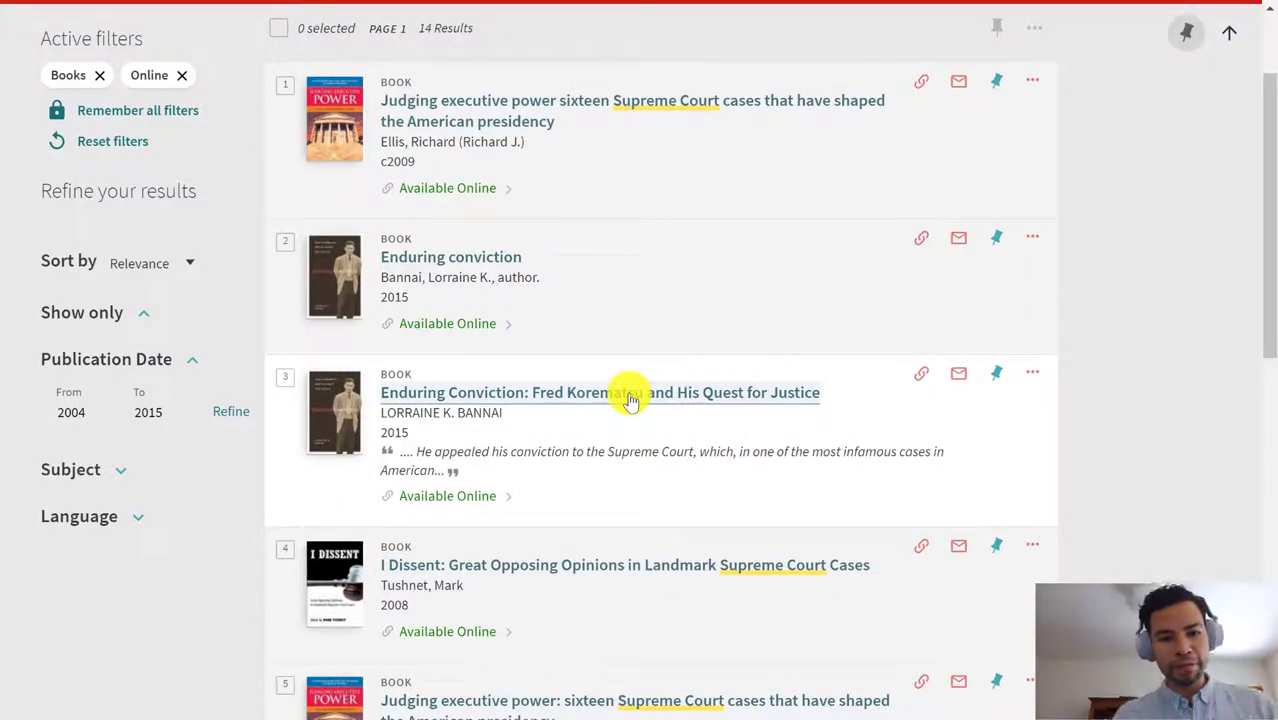
pyautogui.click(630, 400)
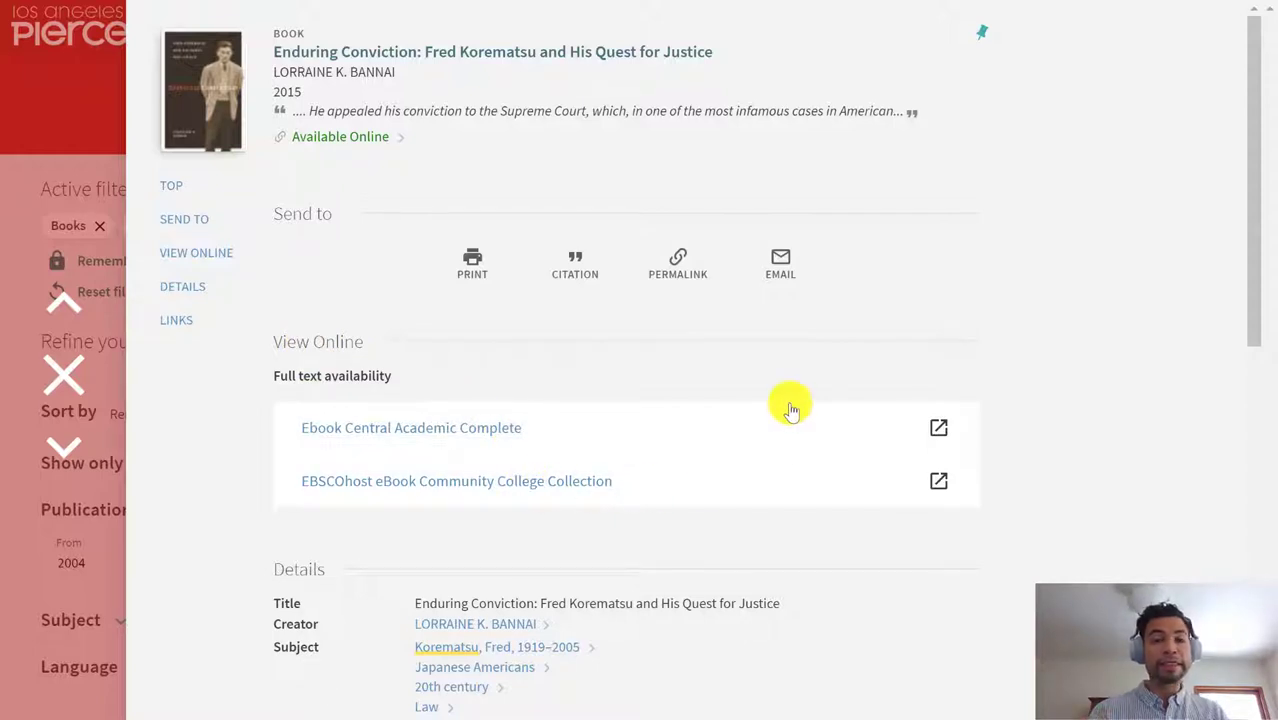
# Step: Examine the full-text sources, subject headings, summary and publication details in the Enduring Conviction record
pyautogui.scroll(-2, 790, 408)
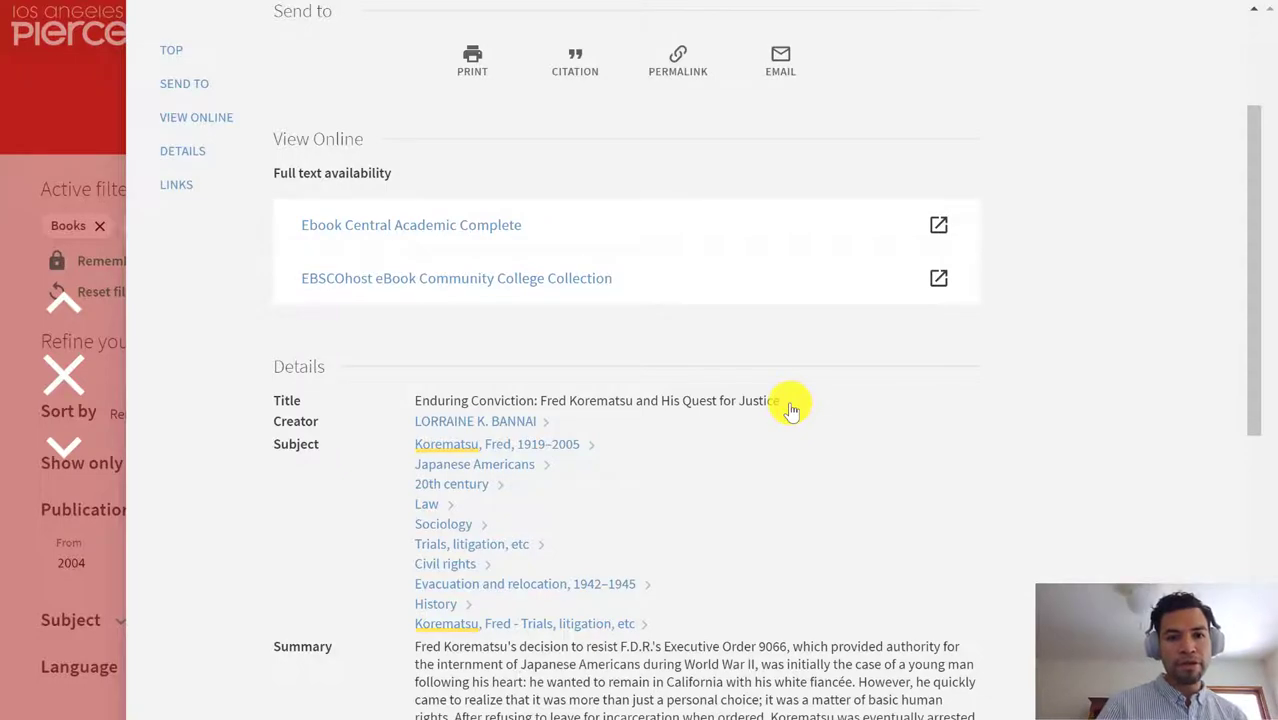
pyautogui.scroll(-2, 790, 410)
pyautogui.scroll(-1, 790, 410)
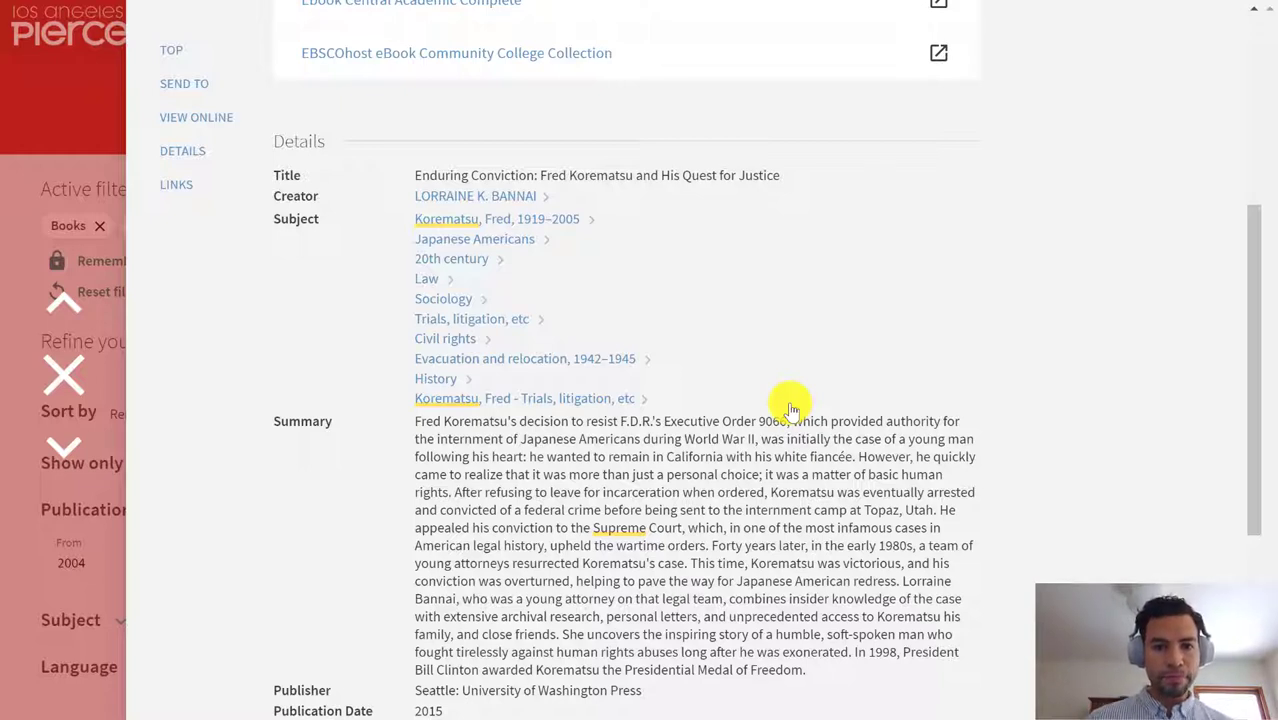
pyautogui.scroll(-1, 790, 410)
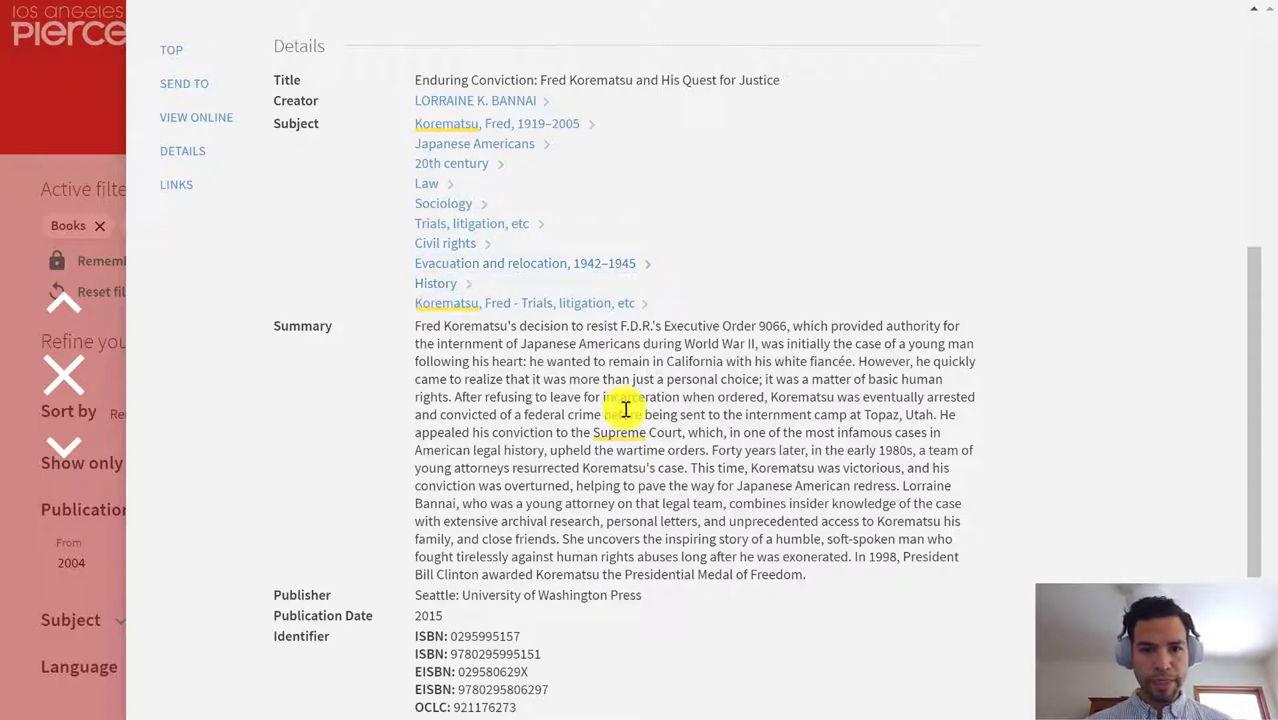
pyautogui.scroll(-1, 626, 409)
pyautogui.scroll(2, 626, 409)
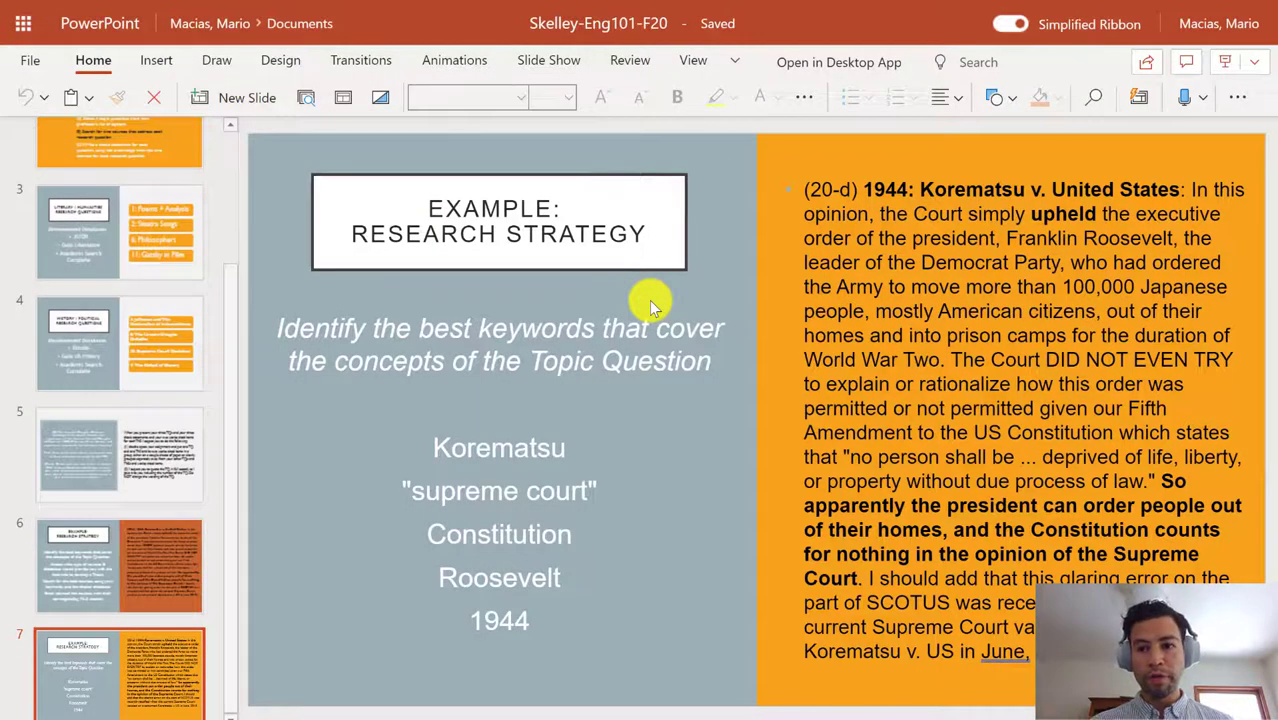
# Step: Switch to the PowerPoint research strategy slide and add the keyword "civil rights" in quotation marks below 1944 in the keyword list
pyautogui.click(560, 618)
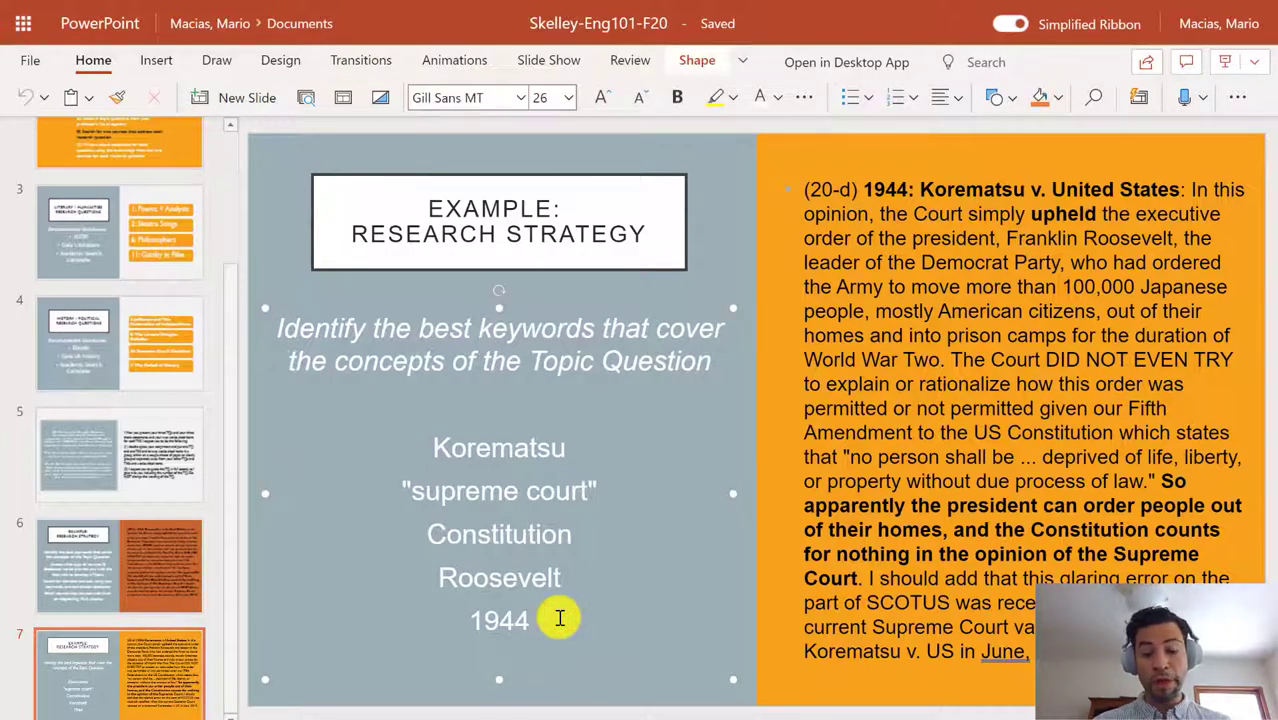
pyautogui.press('Return')
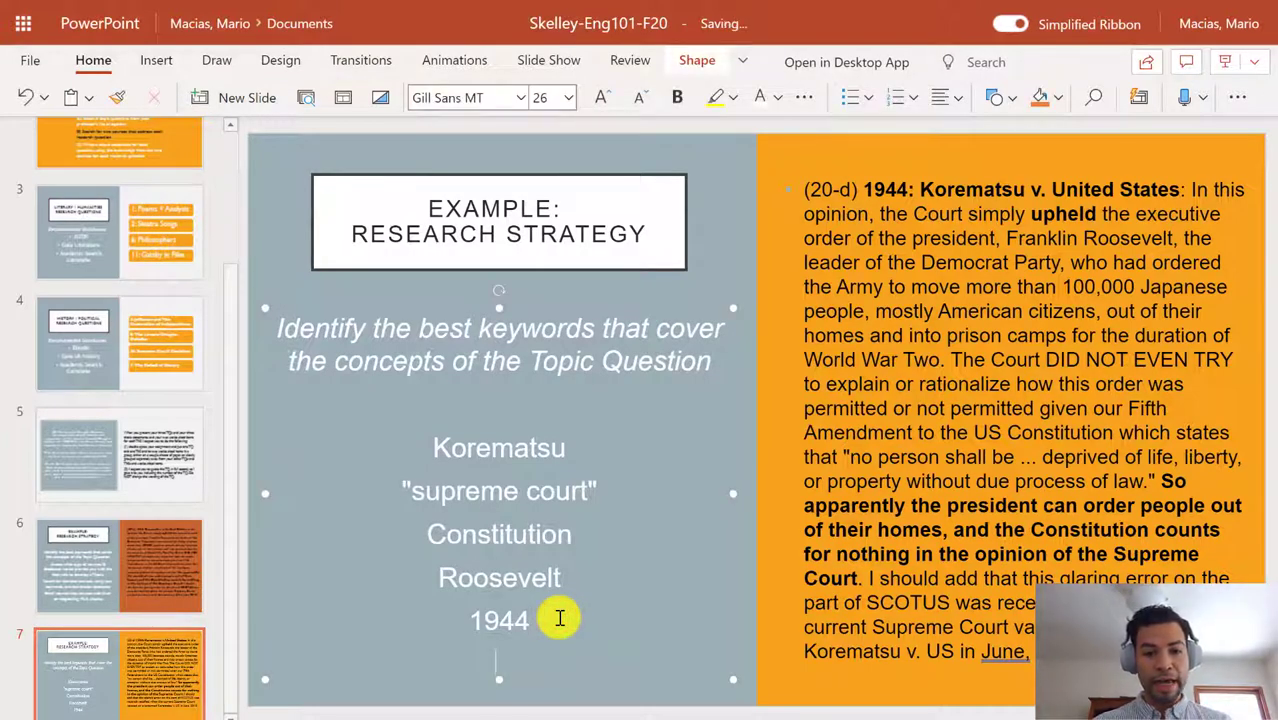
pyautogui.write('ci')
pyautogui.press('BackSpace')
pyautogui.press('BackSpace')
pyautogui.write('"civil ')
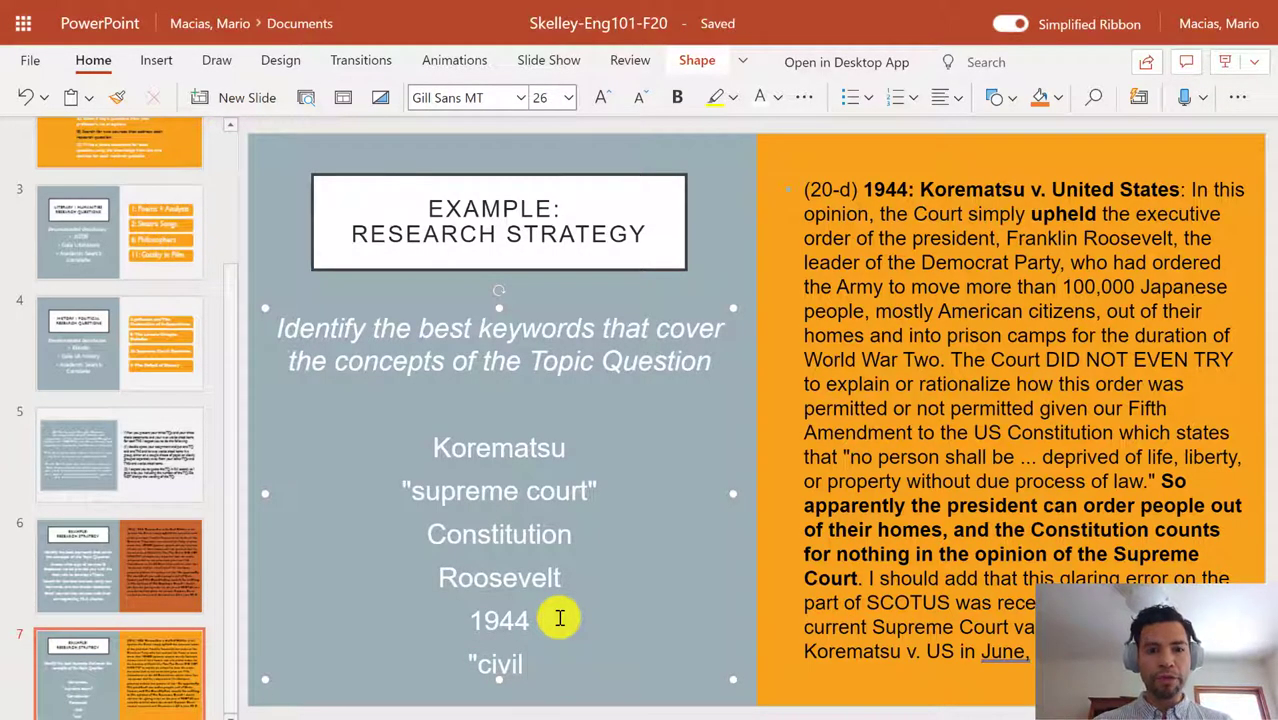
pyautogui.write('rights"')
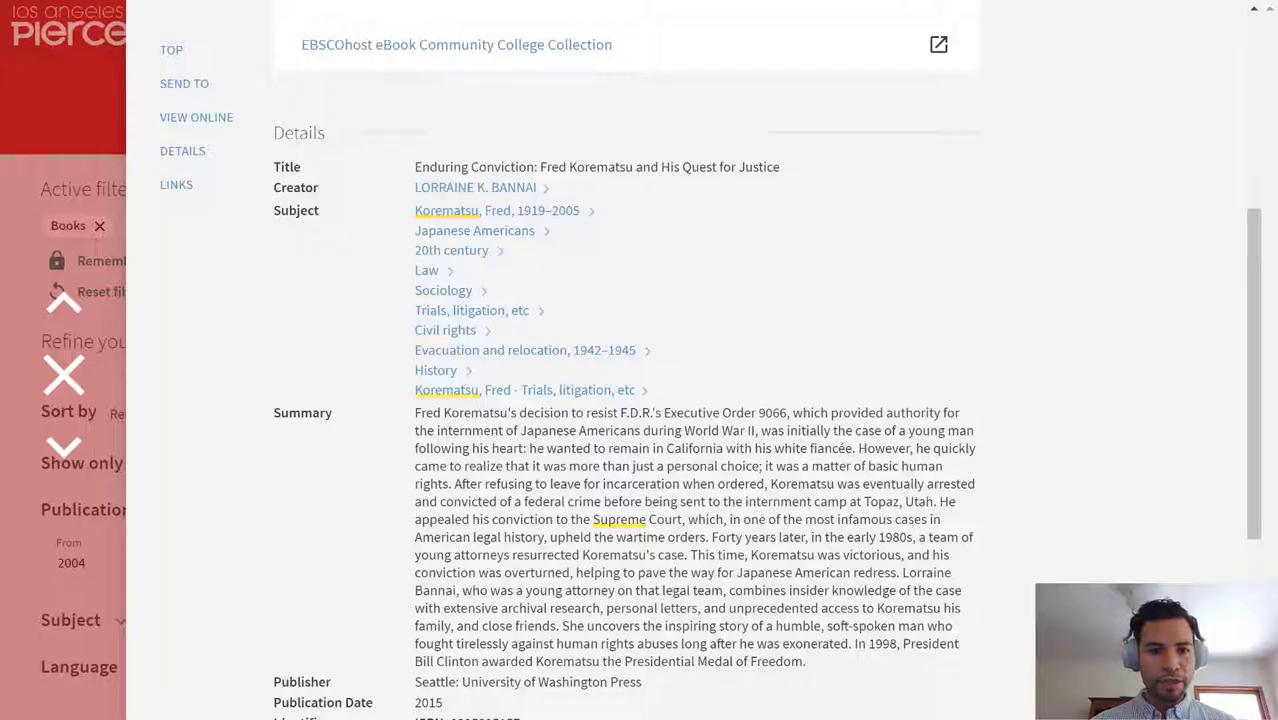
# Step: Back in the library catalog, replace the open record with the one for Judging executive power and review its subjects, summary and contents
pyautogui.click(64, 378)
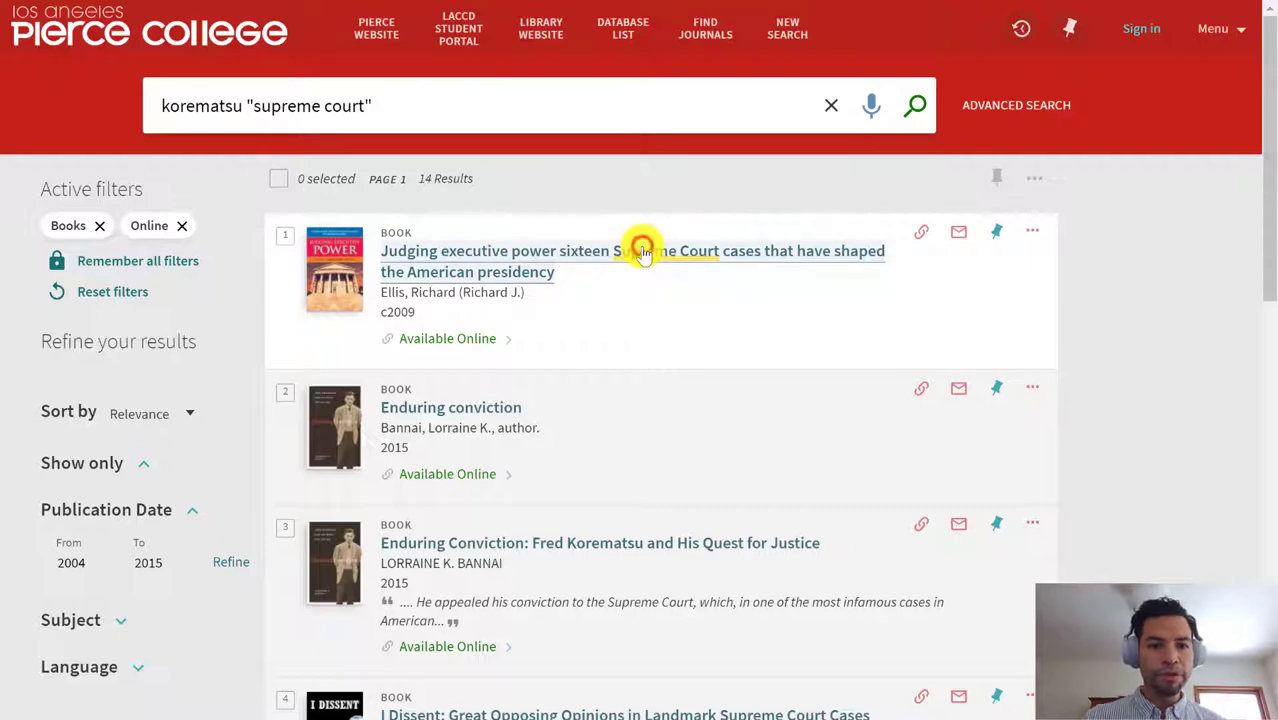
pyautogui.click(644, 254)
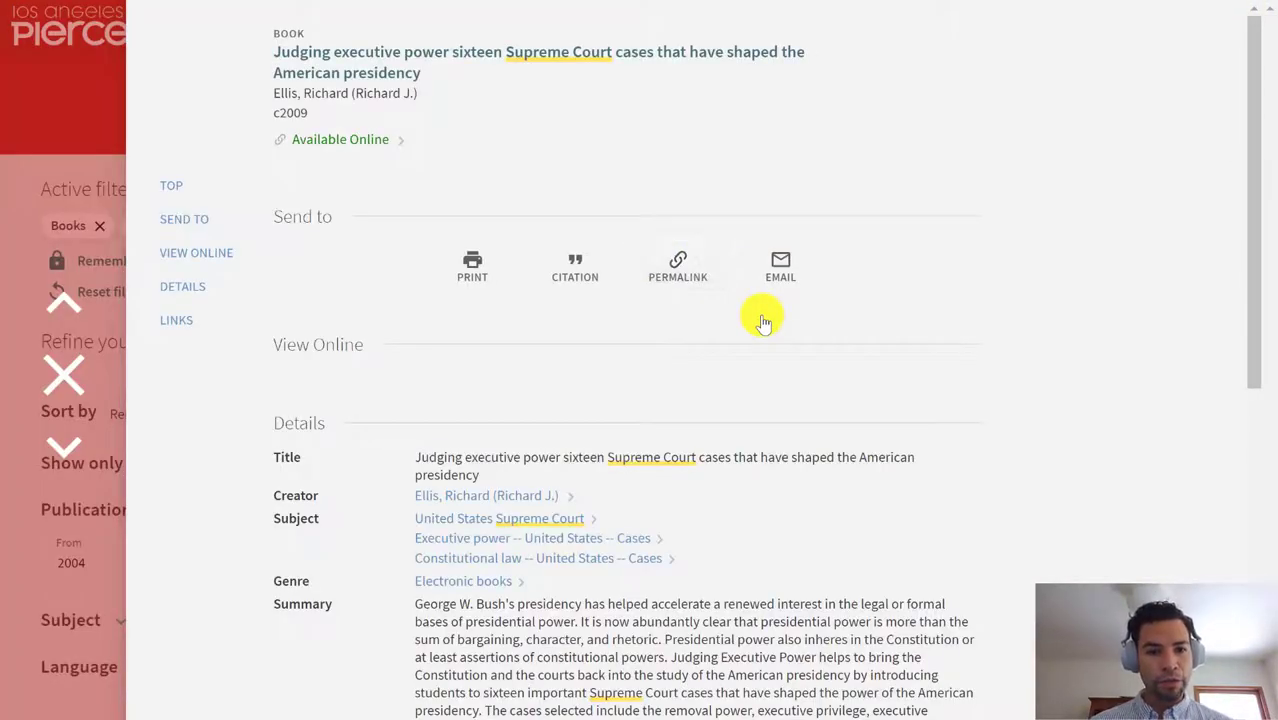
pyautogui.scroll(-1, 762, 320)
pyautogui.scroll(-3, 762, 322)
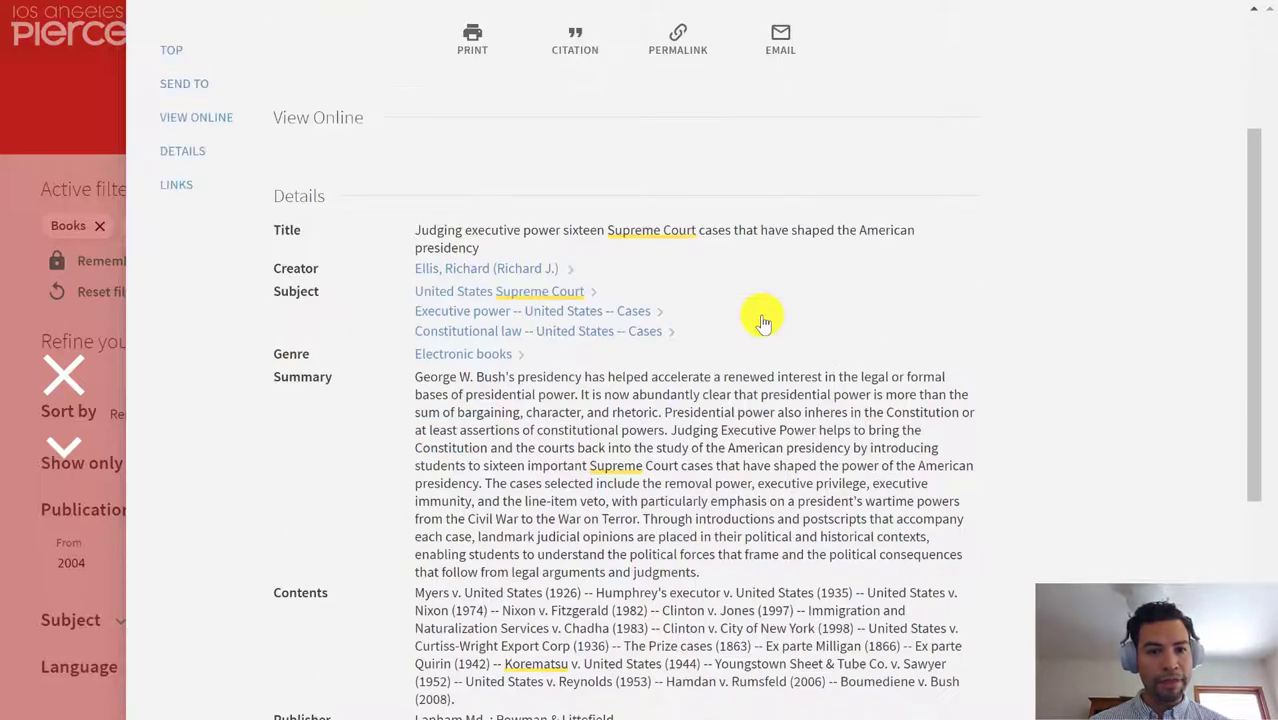
pyautogui.scroll(-3, 148, 380)
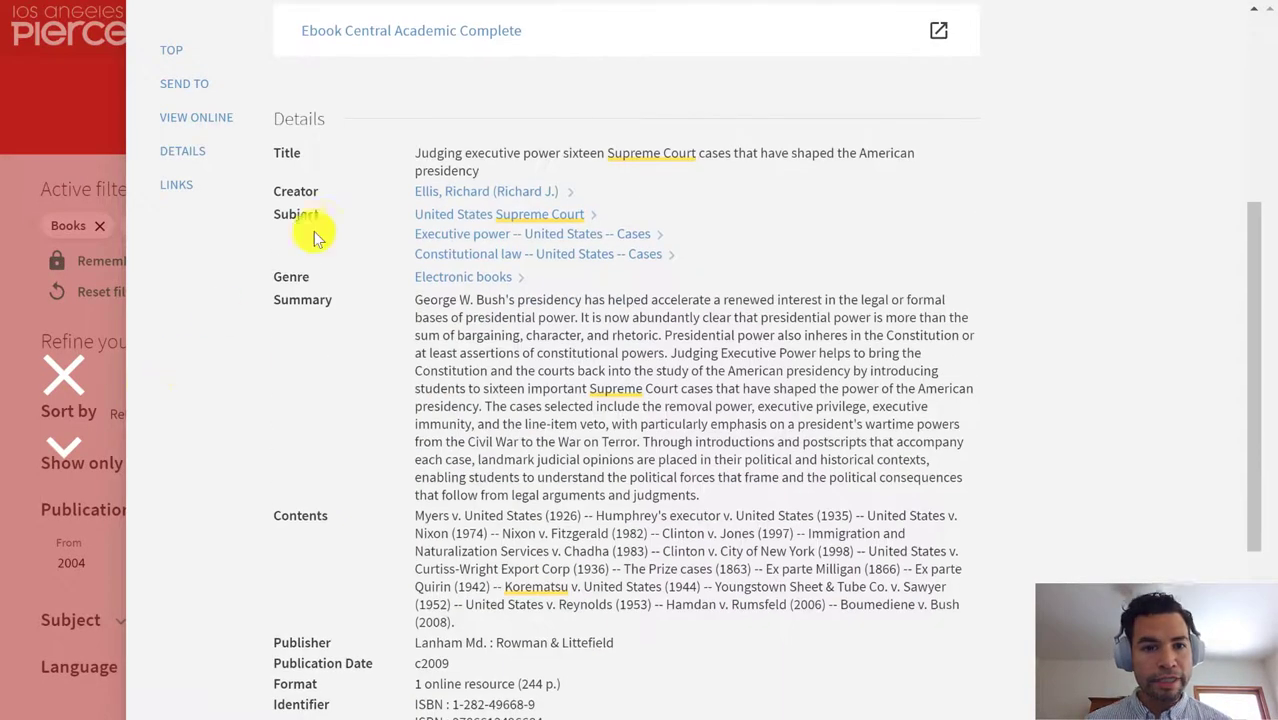
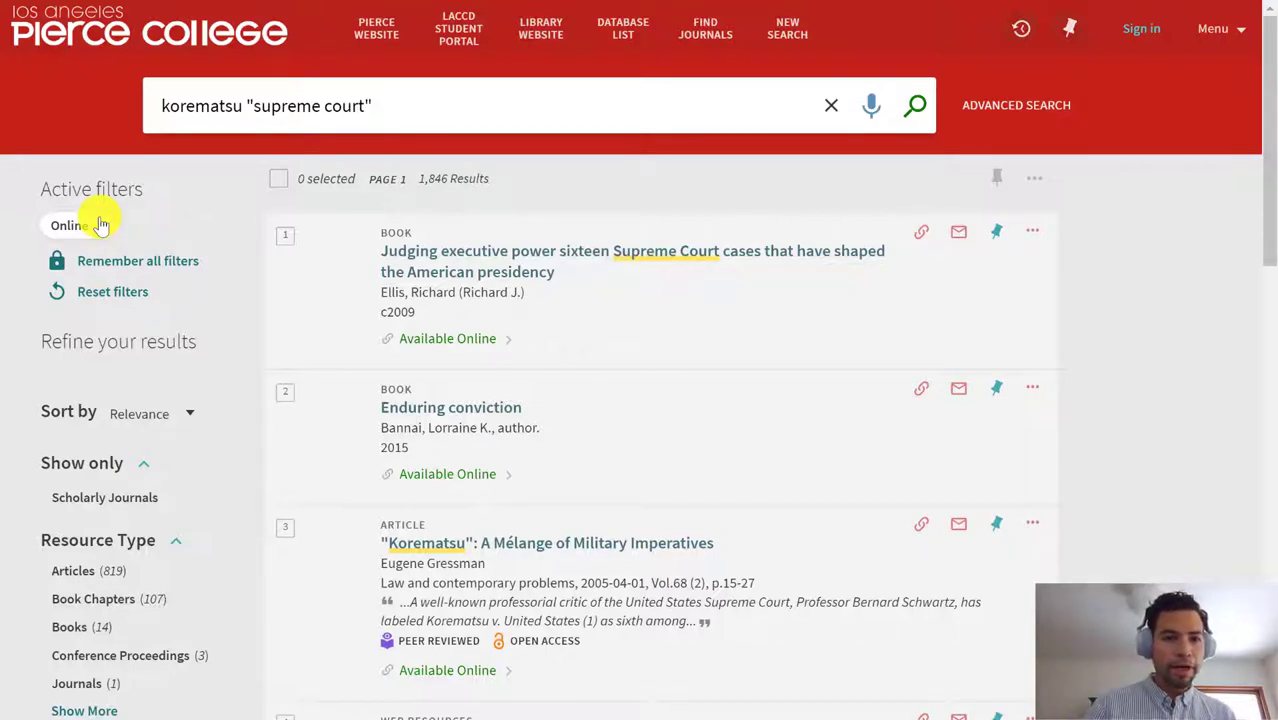
# Step: Filter the online results for korematsu "supreme court" to show only scholarly journals
pyautogui.scroll(-1, 257, 200)
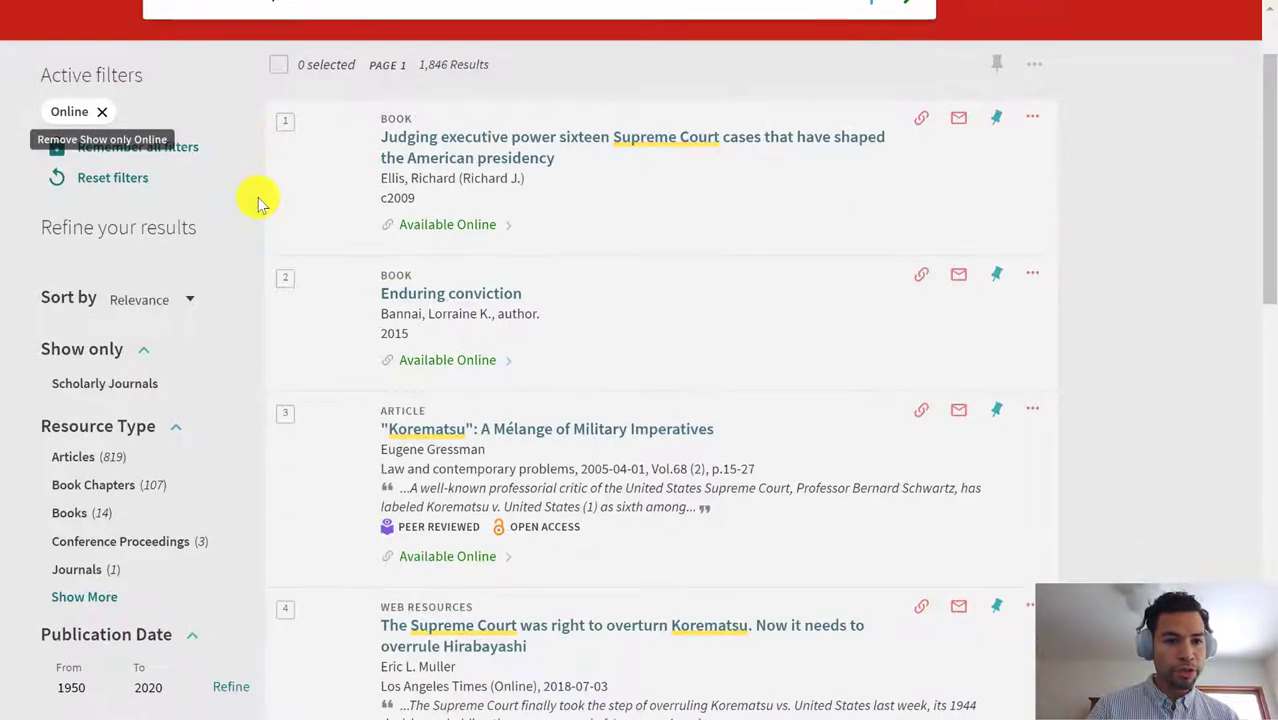
pyautogui.scroll(-1, 257, 203)
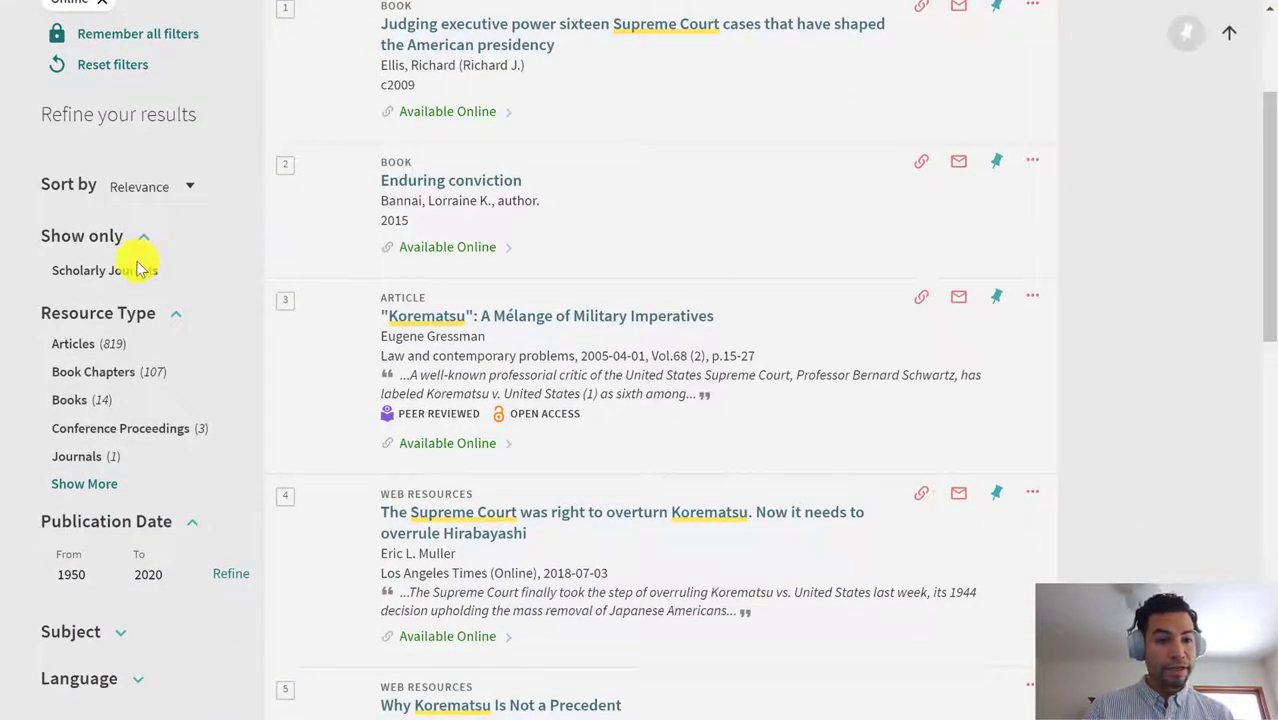
pyautogui.scroll(1, 137, 257)
pyautogui.moveTo(100, 342)
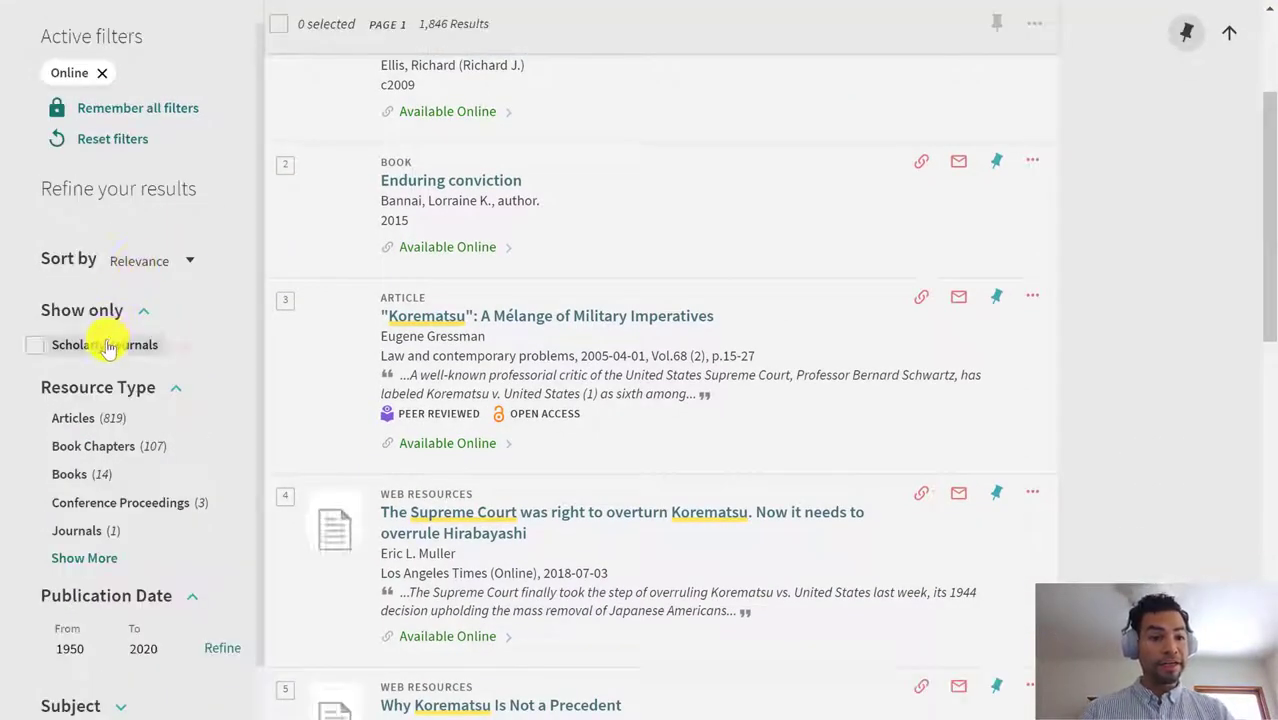
pyautogui.click(35, 348)
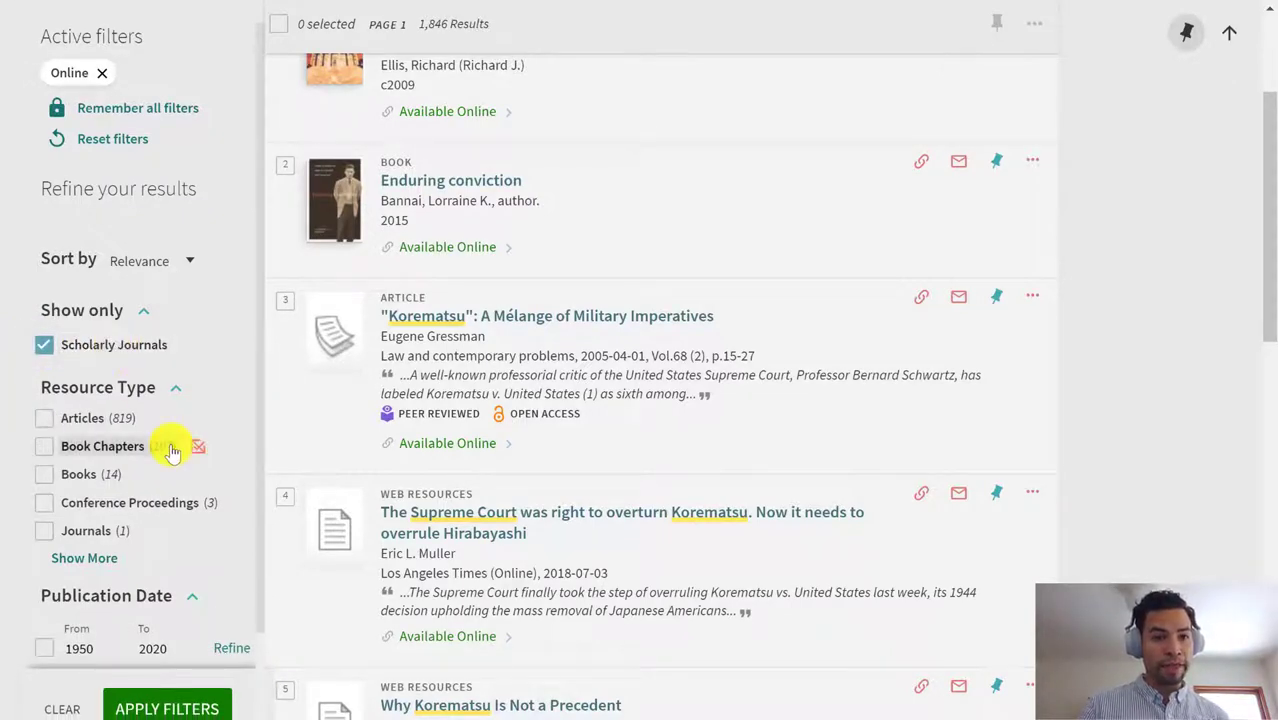
pyautogui.click(186, 712)
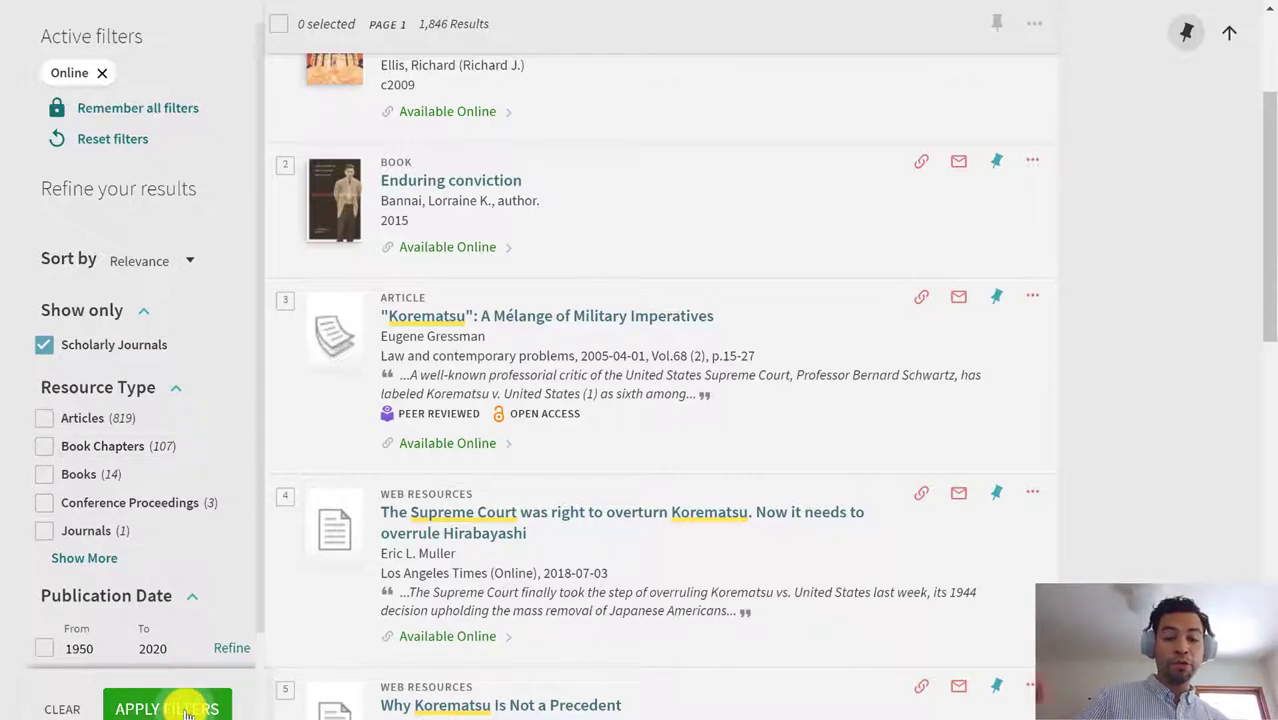
pyautogui.click(186, 712)
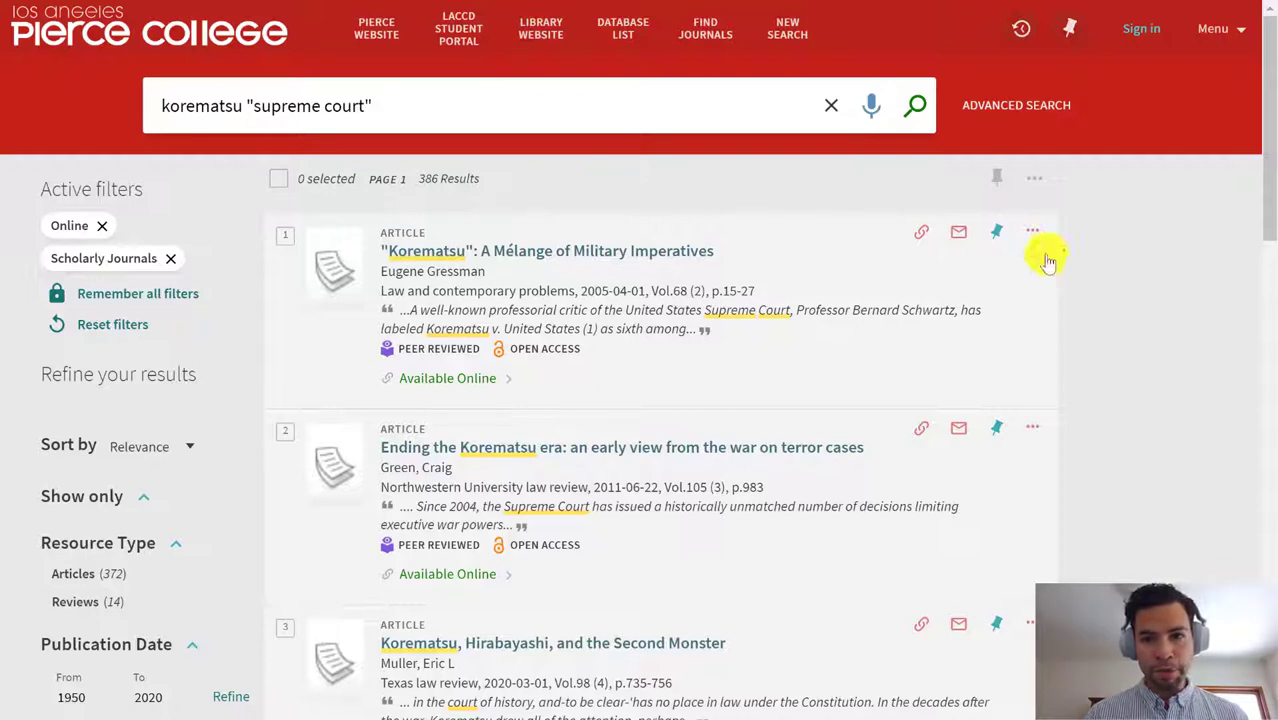
# Step: Look through the scholarly article results and highlight the journal names Law and contemporary problems and Texas law review
pyautogui.scroll(-1, 1127, 329)
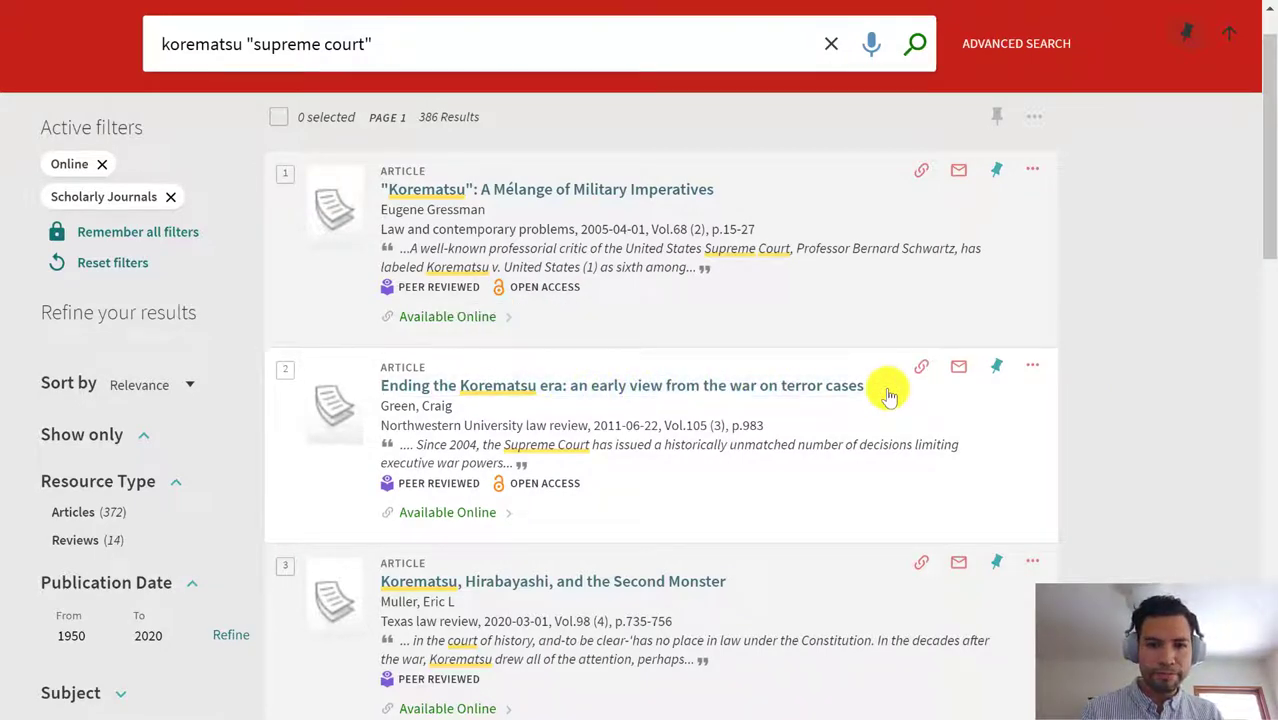
pyautogui.scroll(-4, 888, 396)
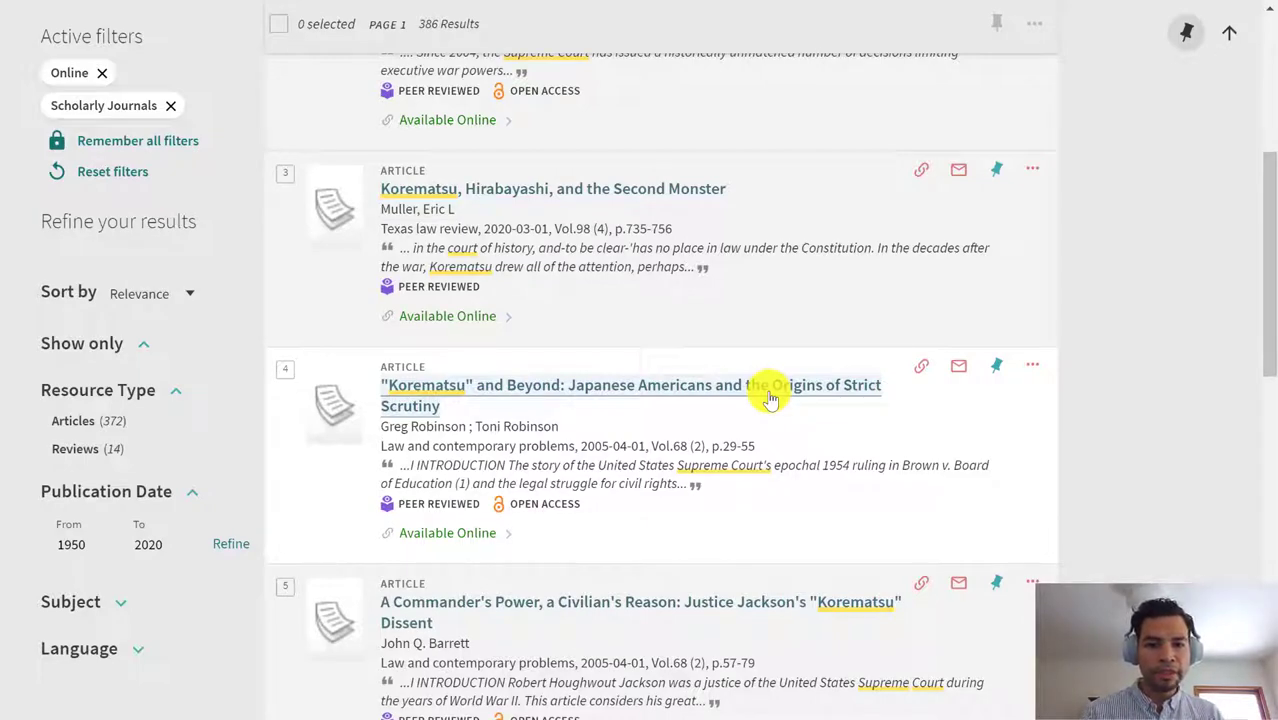
pyautogui.scroll(-1, 770, 398)
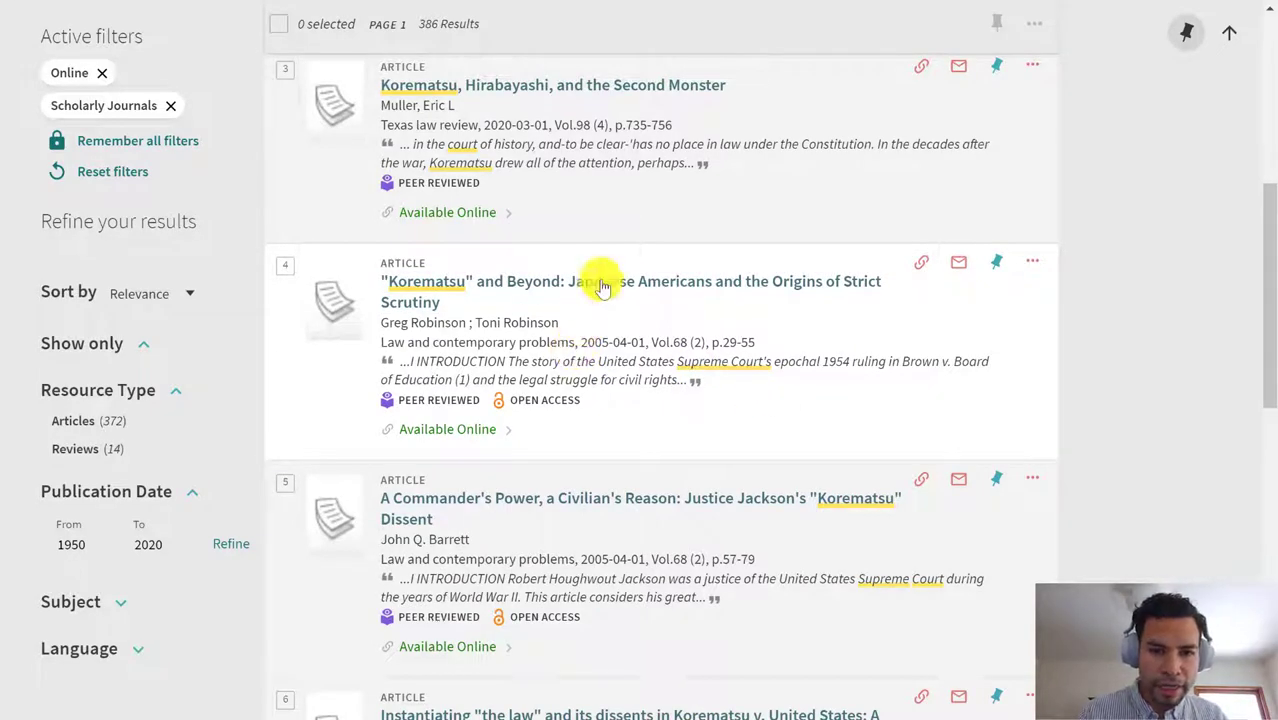
pyautogui.moveTo(576, 343); pyautogui.dragTo(379, 341)
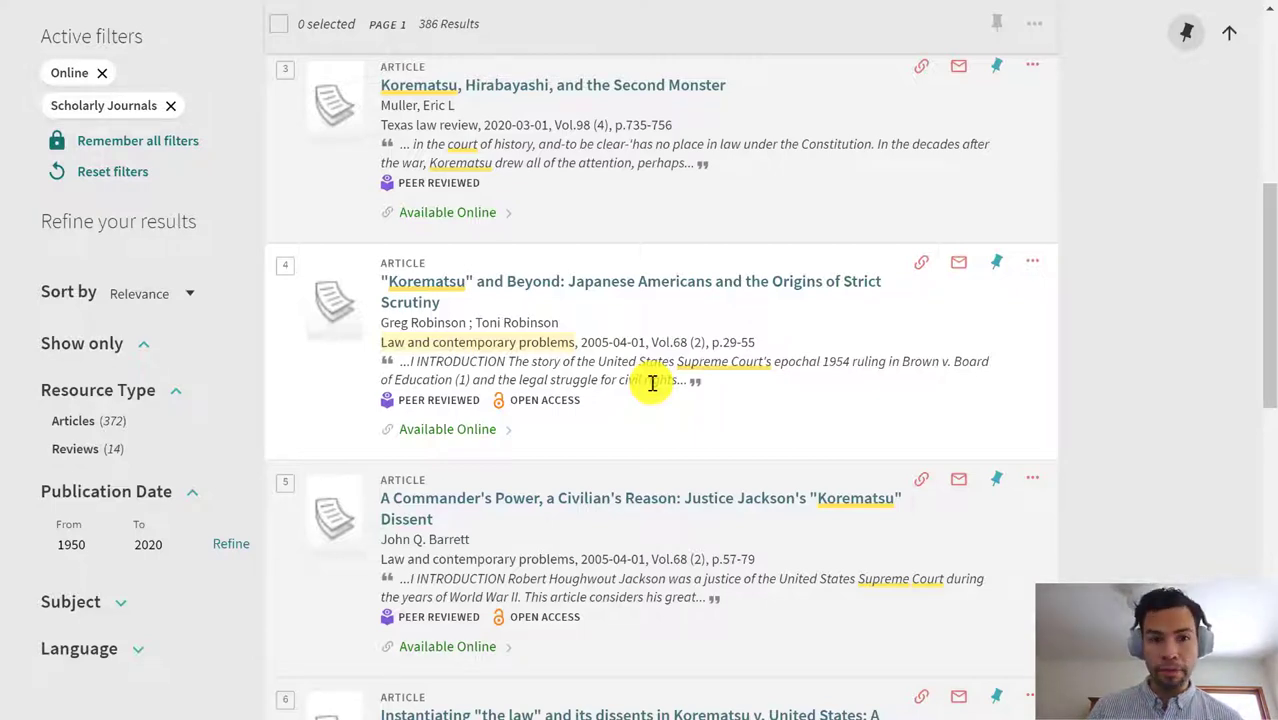
pyautogui.scroll(1, 562, 210)
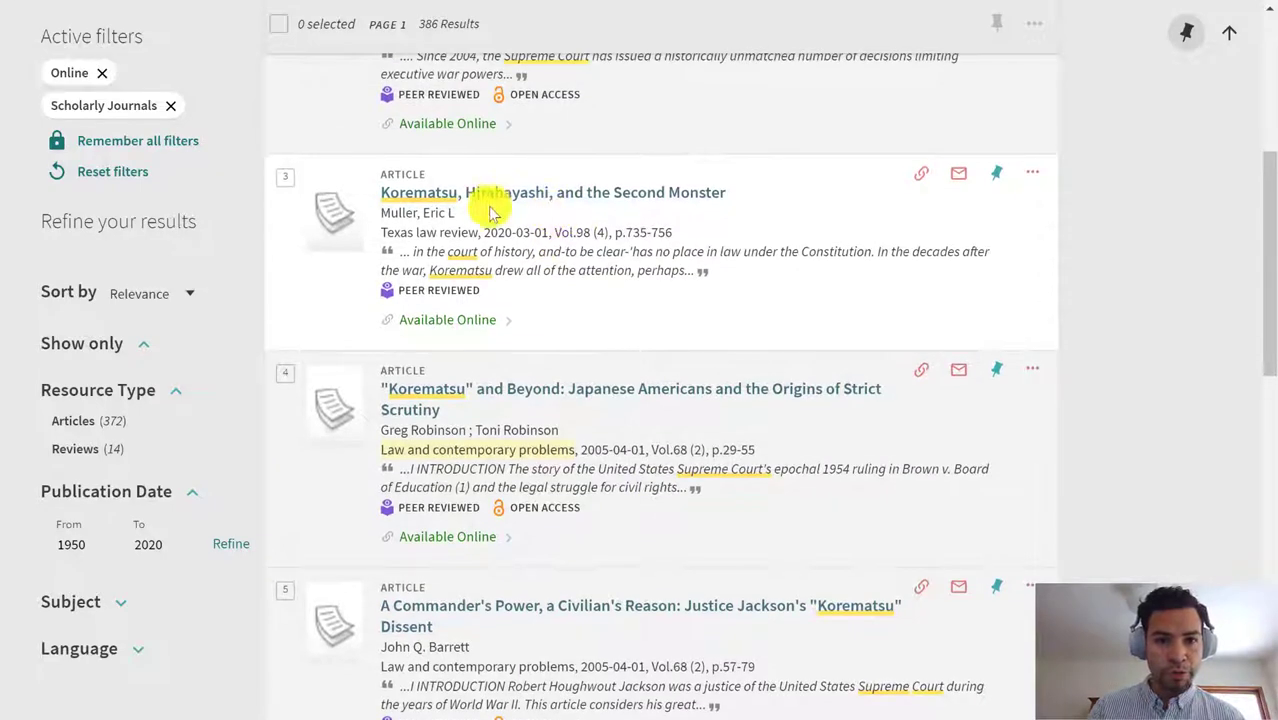
pyautogui.moveTo(477, 232); pyautogui.dragTo(437, 233)
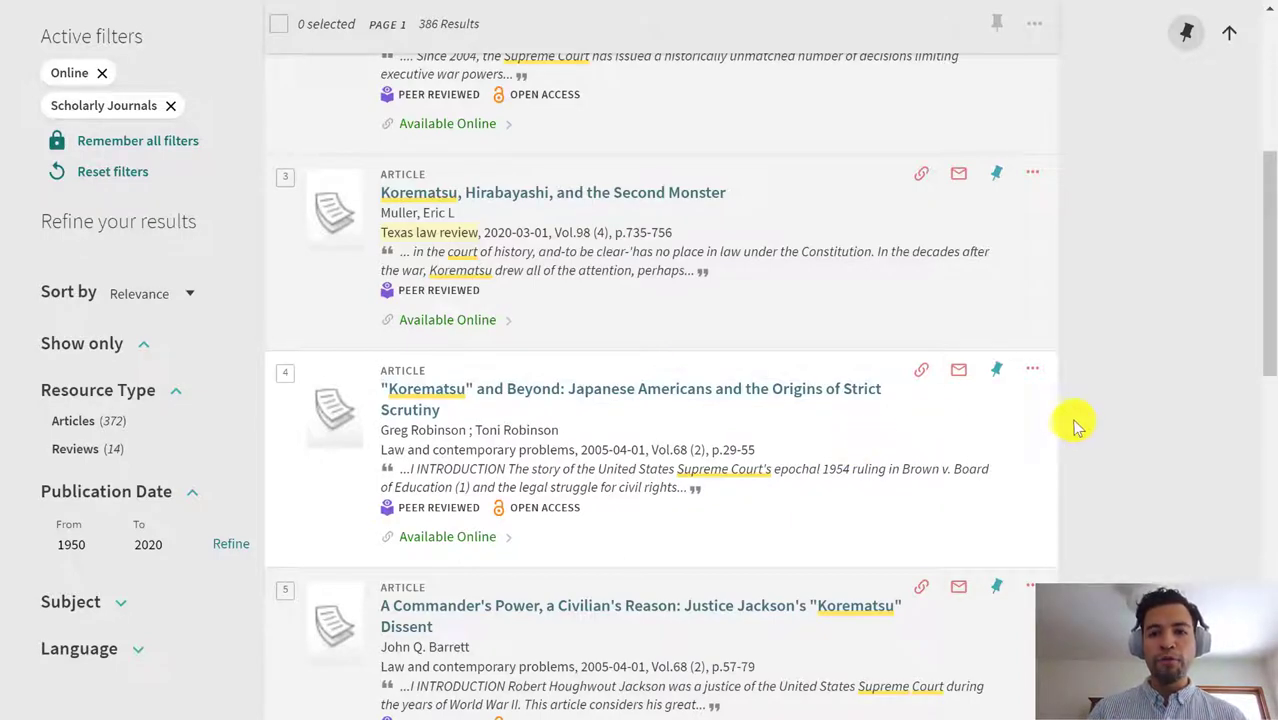
# Step: Open the record of the article Instantiating "the law" and its dissents in Korematsu v. United States
pyautogui.scroll(-3, 1076, 426)
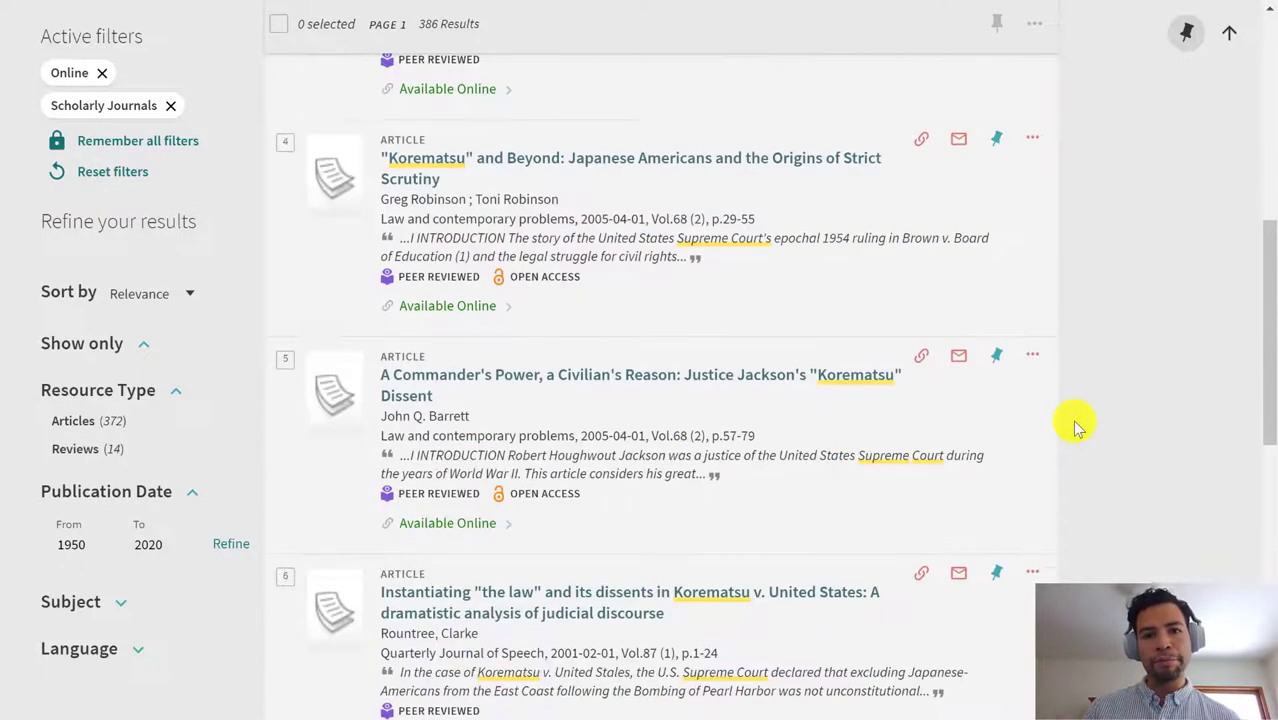
pyautogui.scroll(-3, 1074, 424)
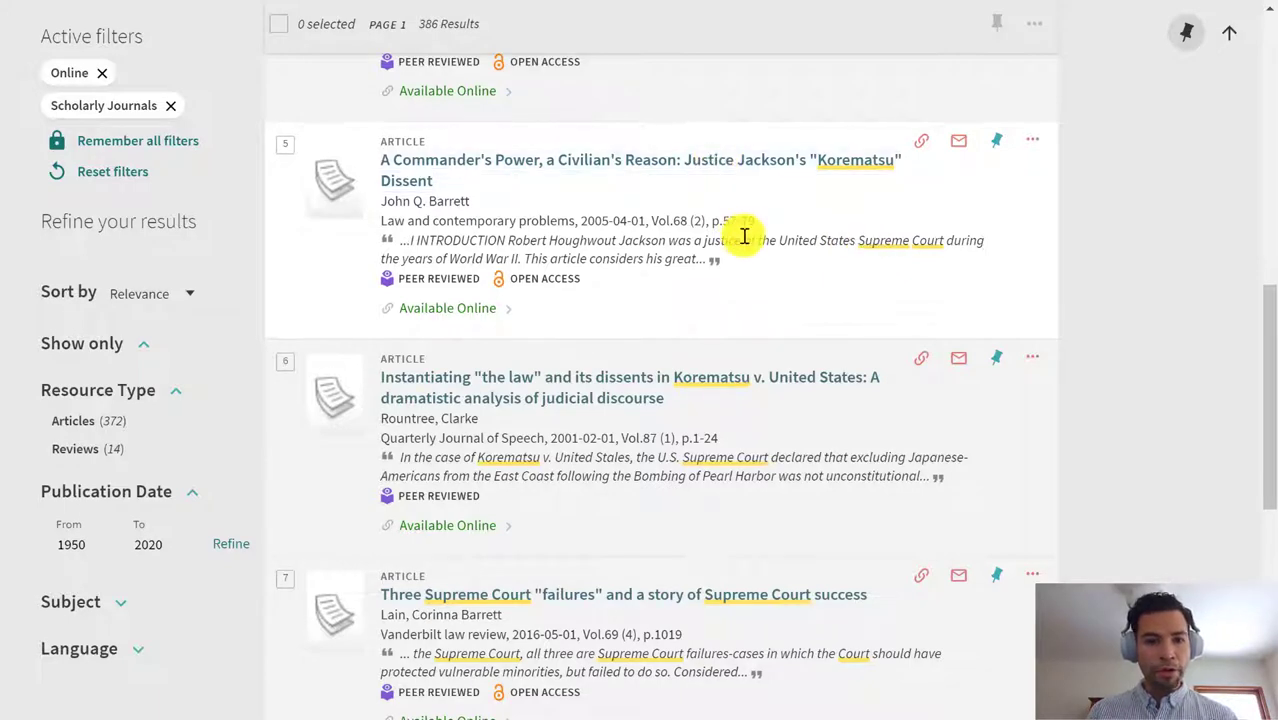
pyautogui.scroll(-2, 742, 234)
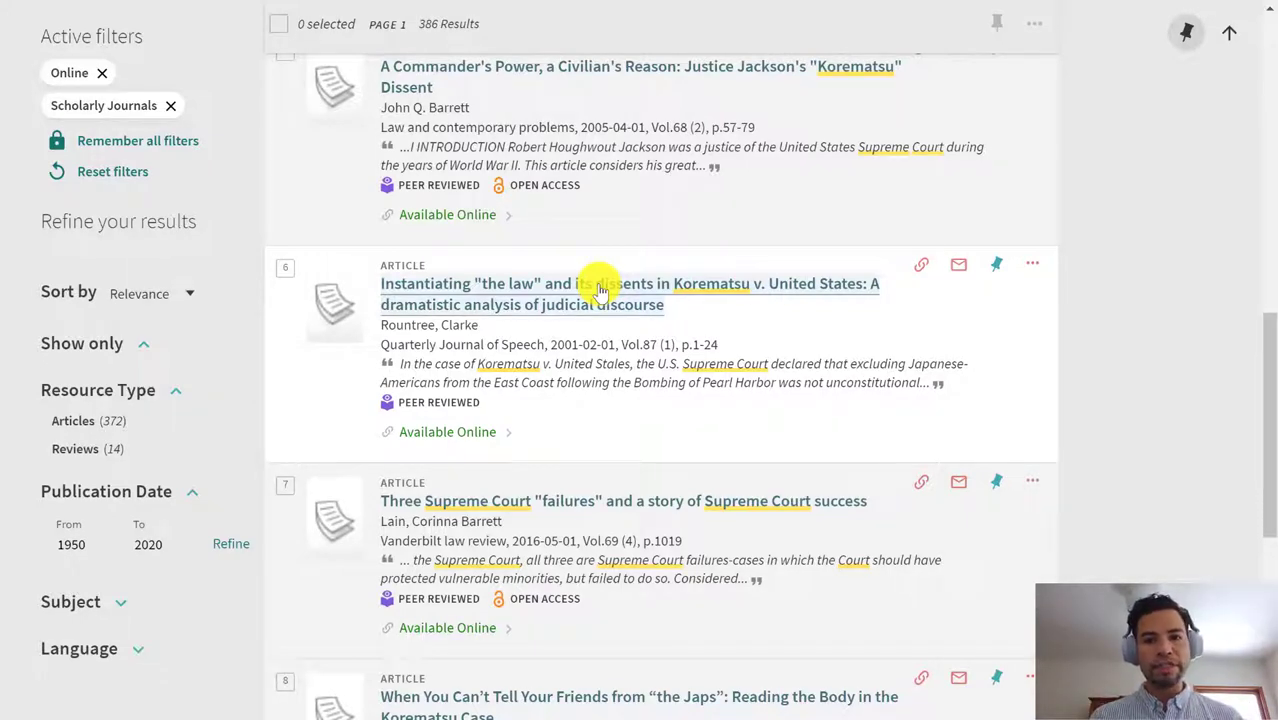
pyautogui.click(778, 287)
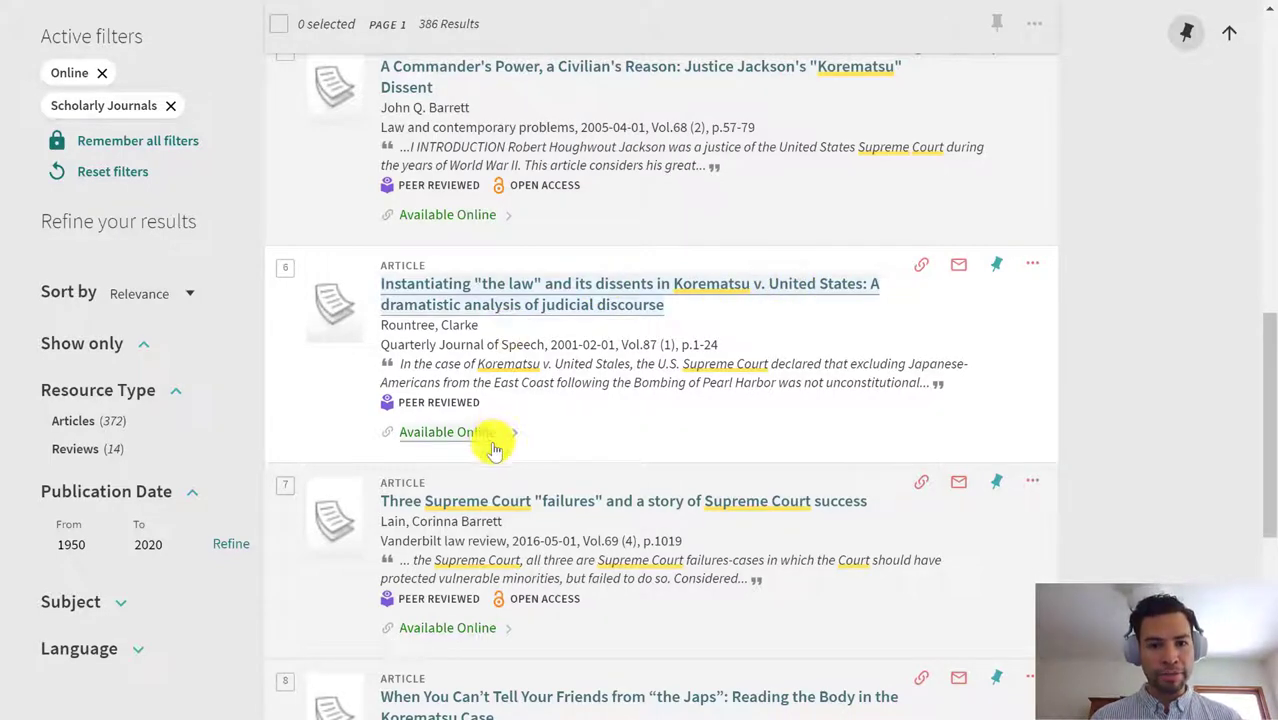
pyautogui.click(633, 285)
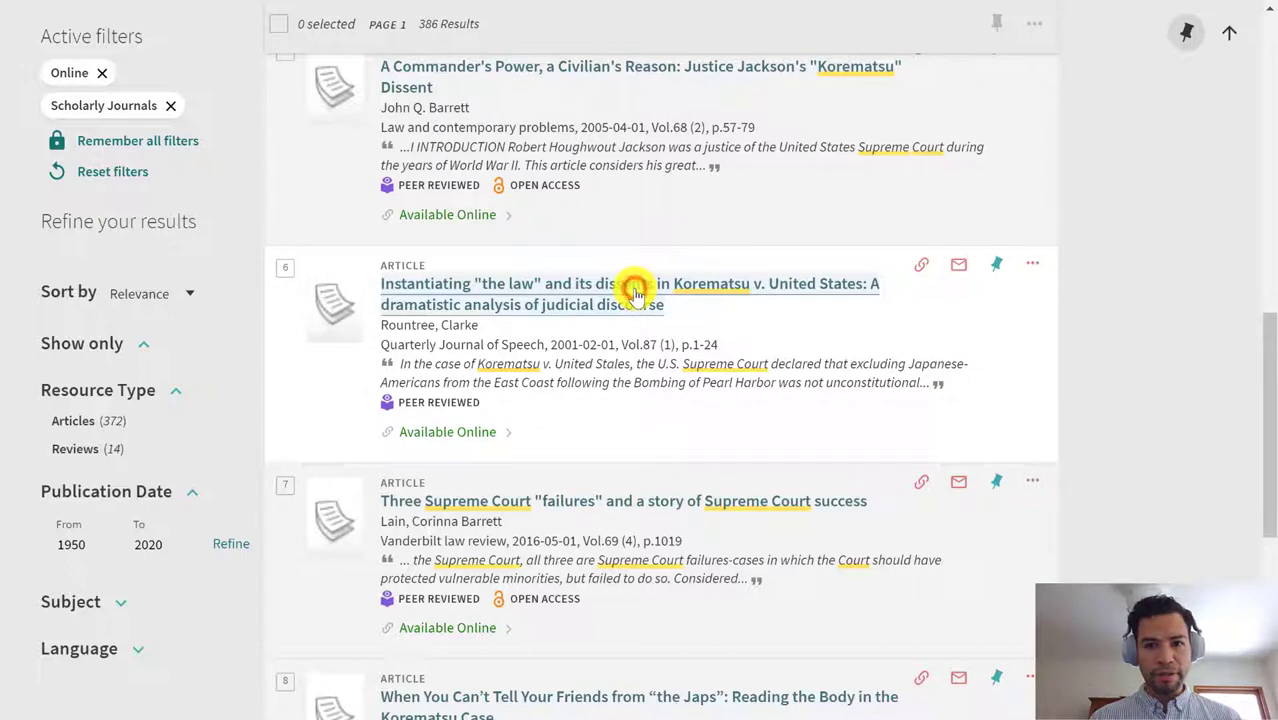
pyautogui.click(468, 432)
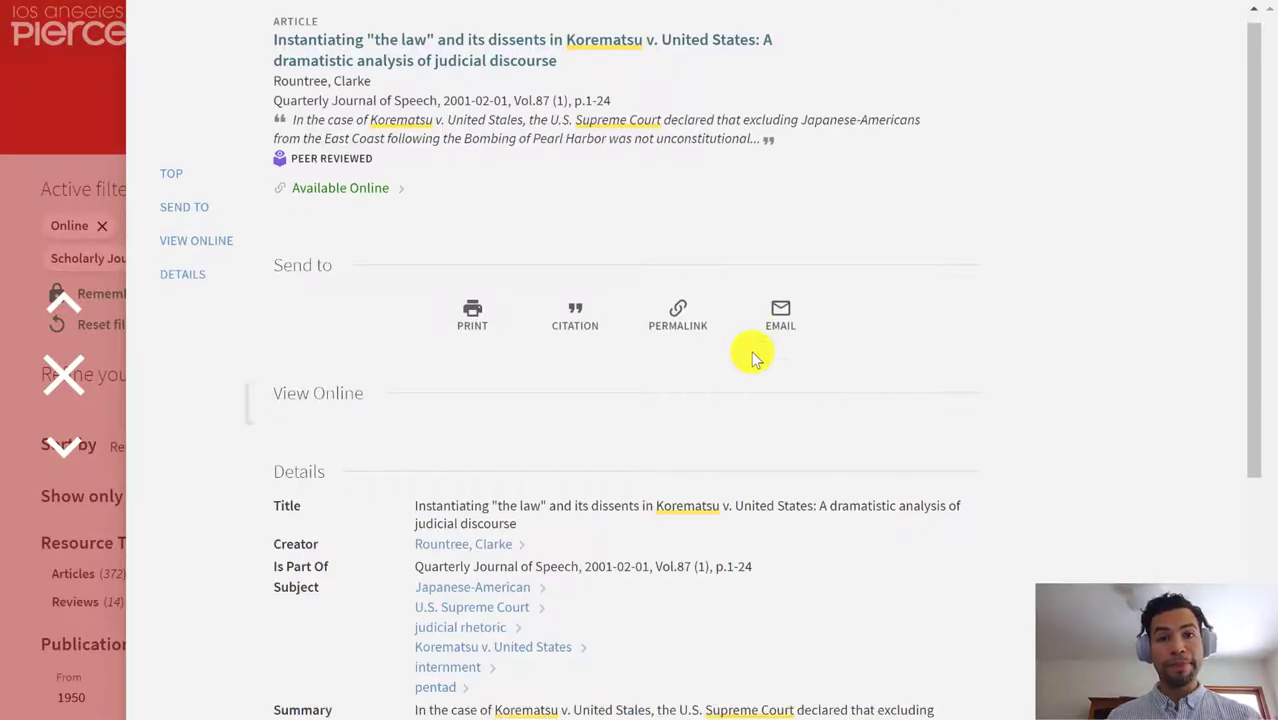
# Step: Review the article's subjects and summary, and open its full-text source EBSCOhost Communication & Mass Media Complete
pyautogui.scroll(-5, 755, 355)
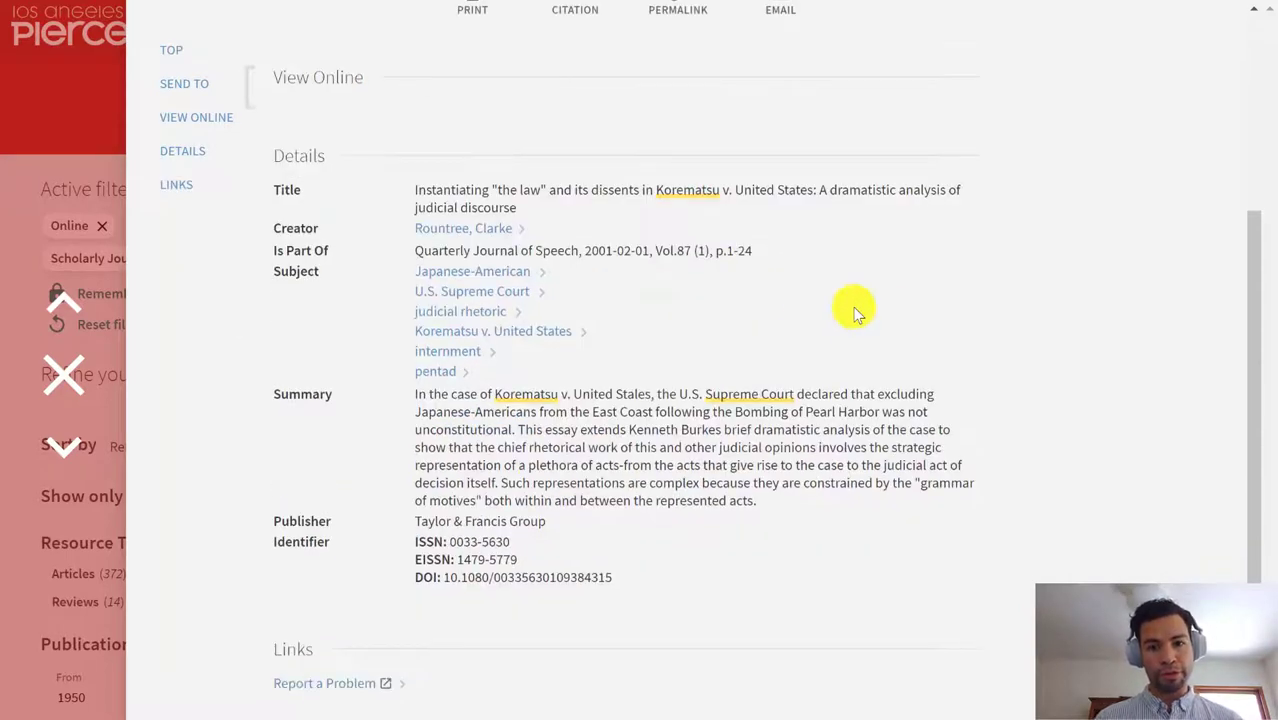
pyautogui.scroll(5, 913, 322)
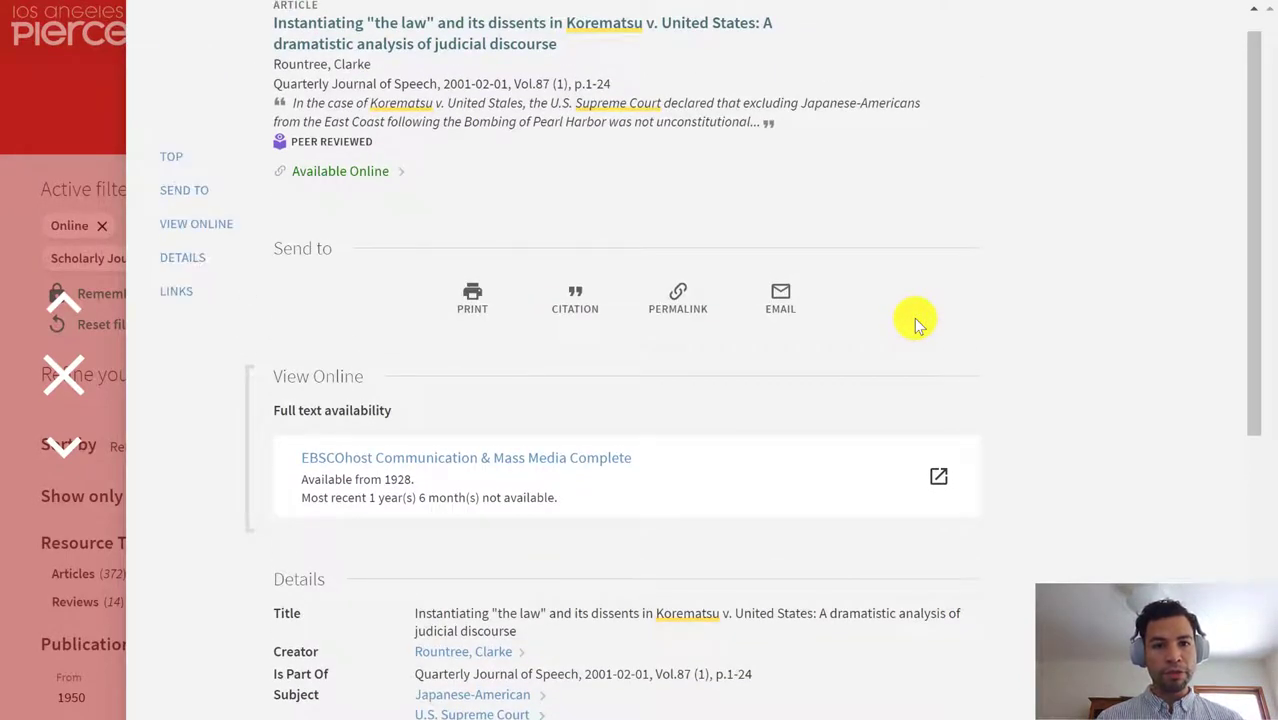
pyautogui.scroll(1, 915, 322)
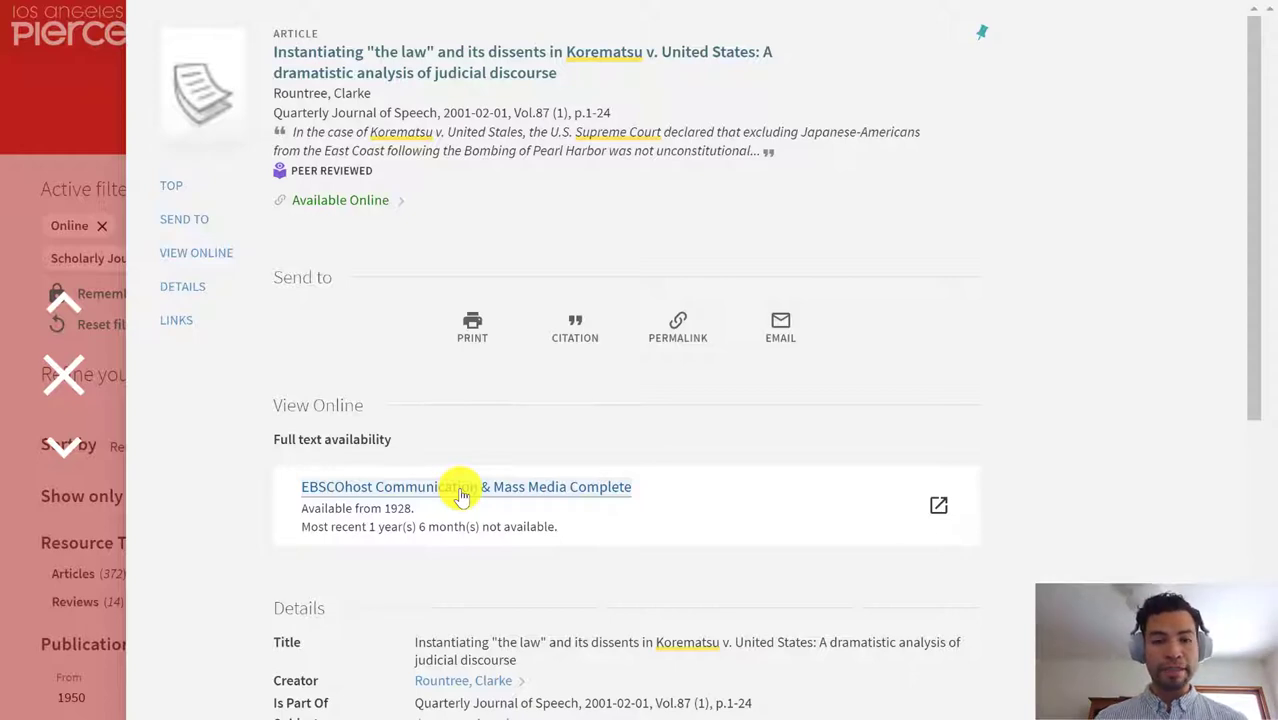
pyautogui.click(507, 490)
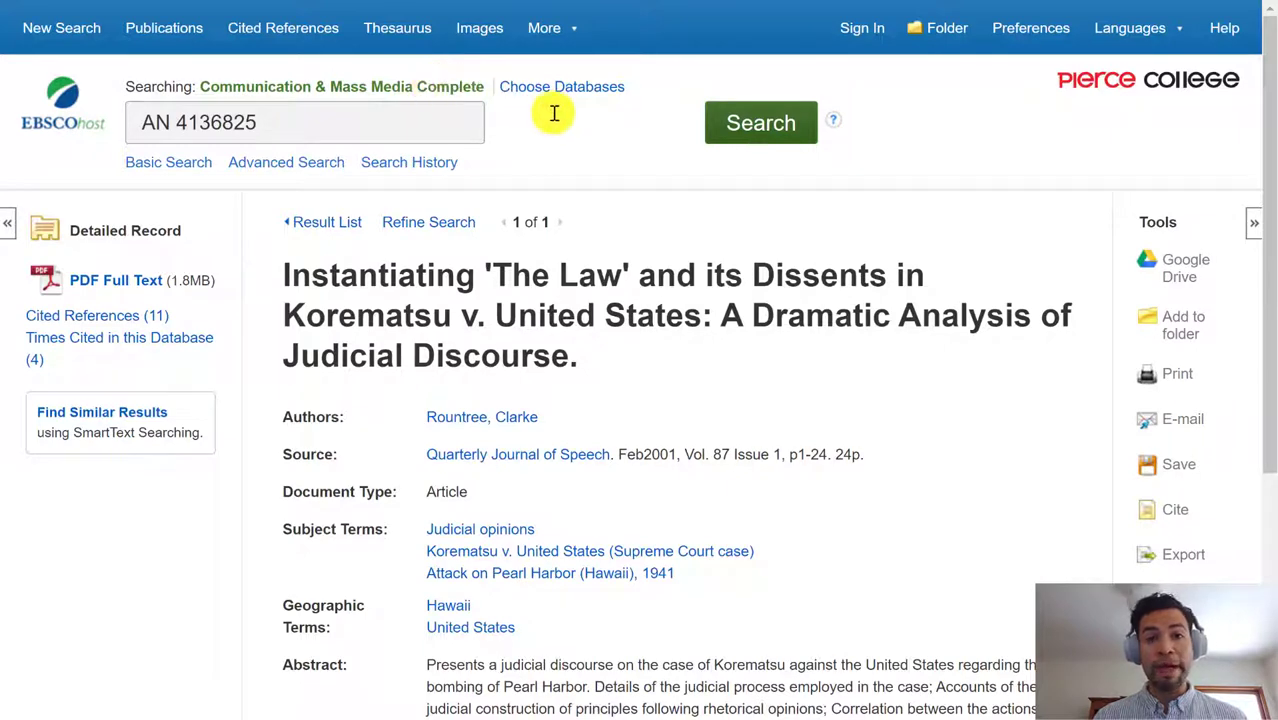
# Step: Switch to the PowerPoint presentation and check the recommended databases on the history and political research questions slide
pyautogui.click(548, 28)
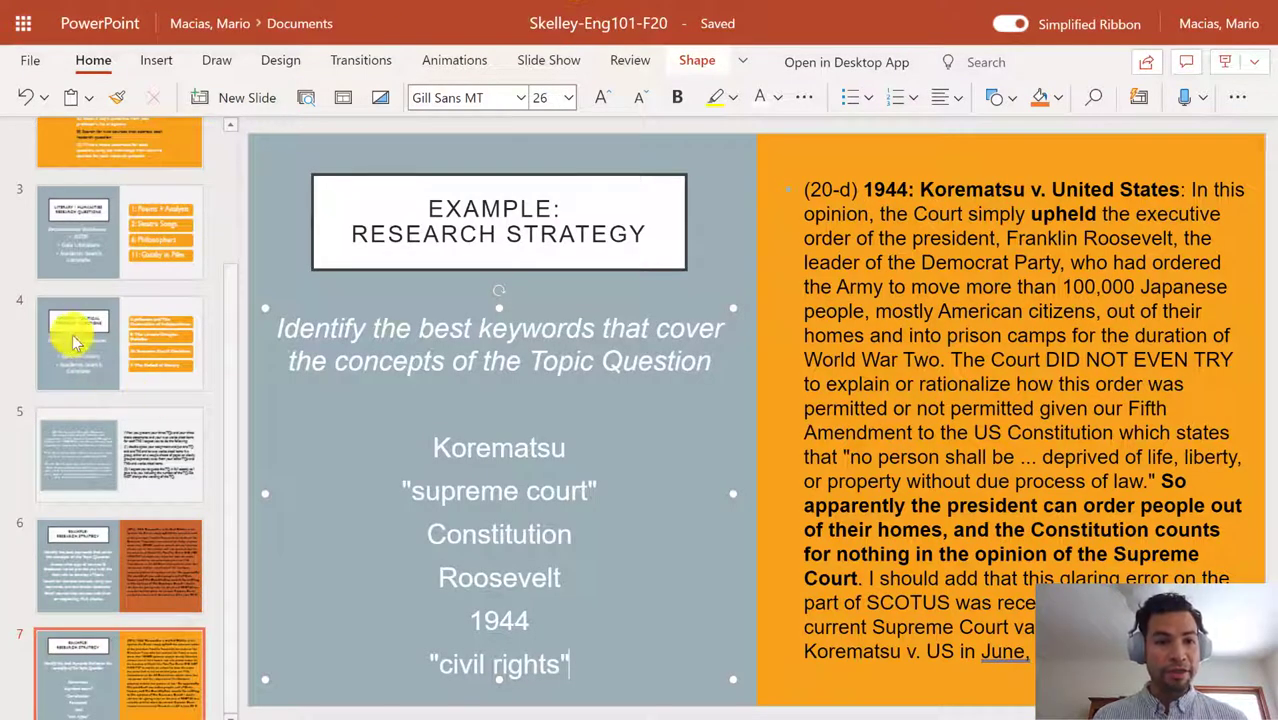
pyautogui.click(83, 371)
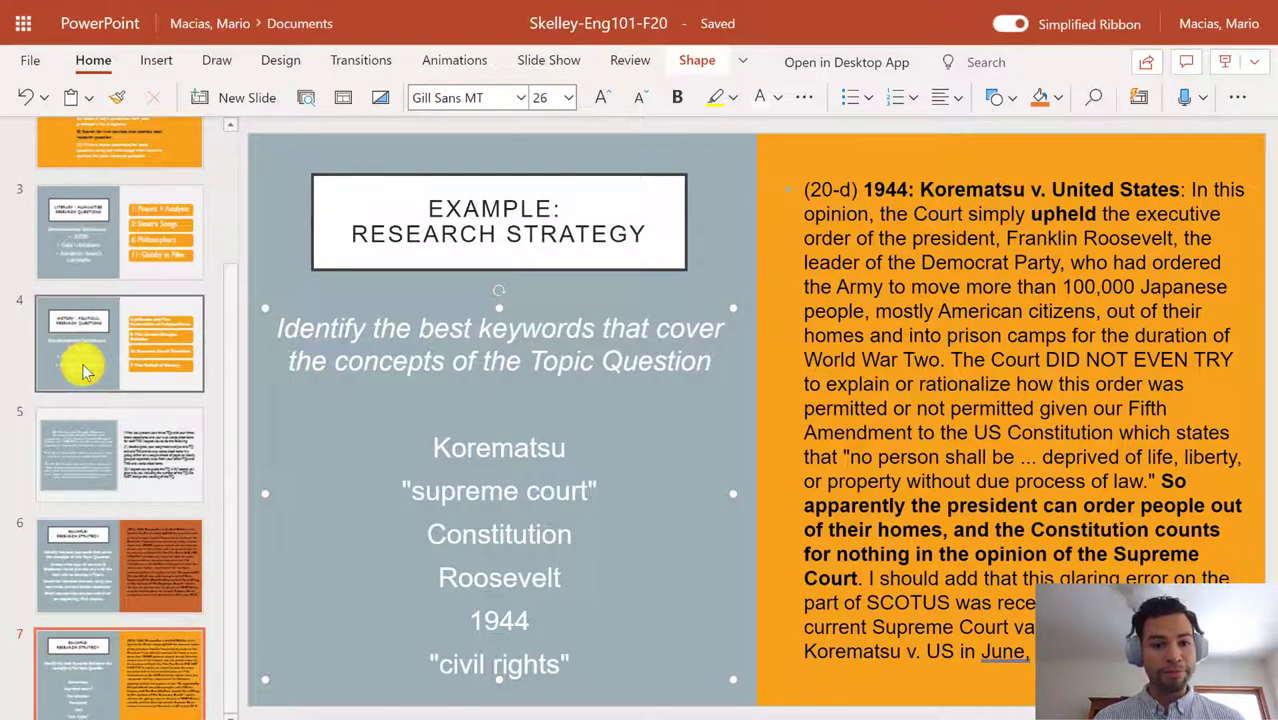
pyautogui.click(98, 360)
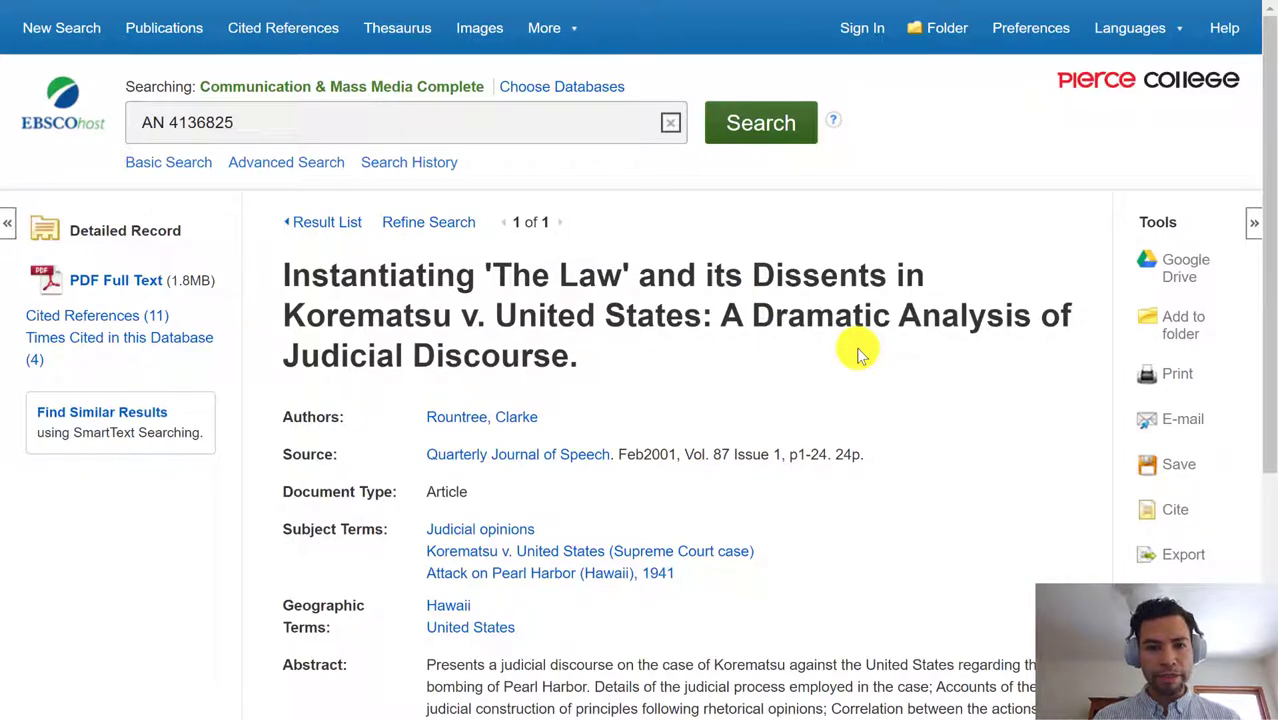
# Step: Review the article's detailed record in Communication & Mass Media Complete, including its source, subject terms and abstract
pyautogui.scroll(-3, 858, 352)
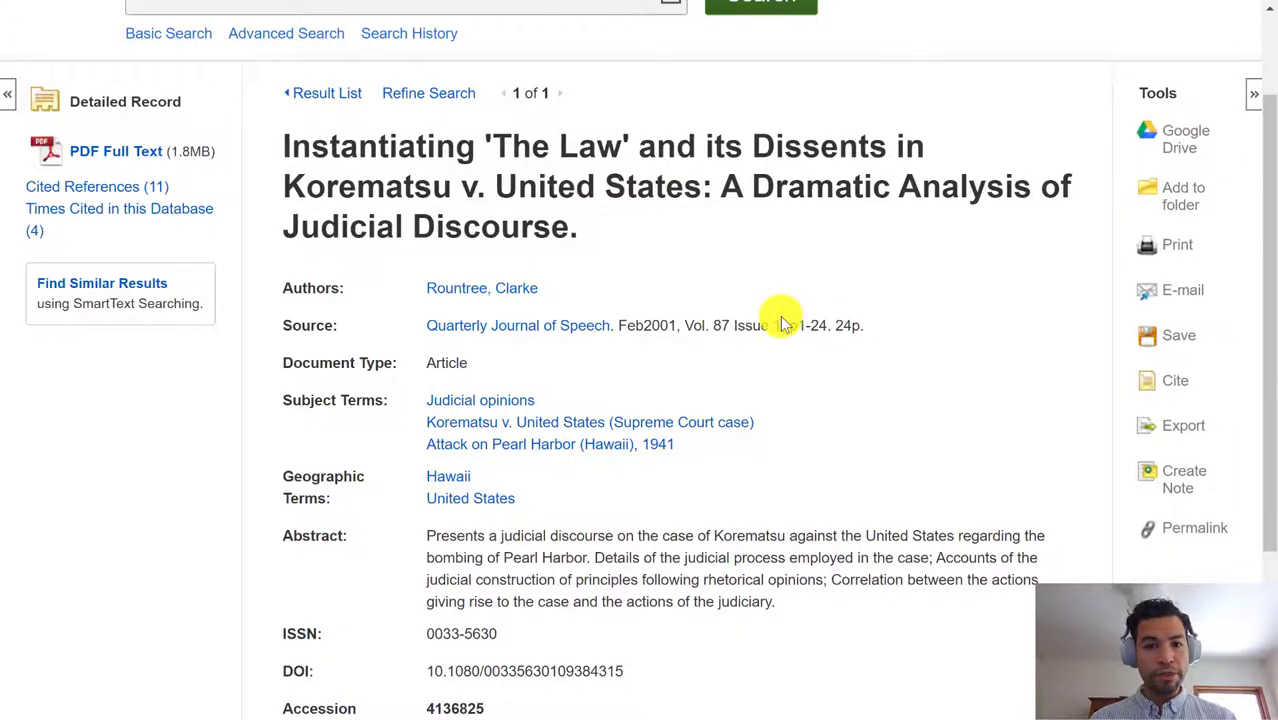
pyautogui.scroll(-1, 779, 320)
pyautogui.scroll(-2, 781, 320)
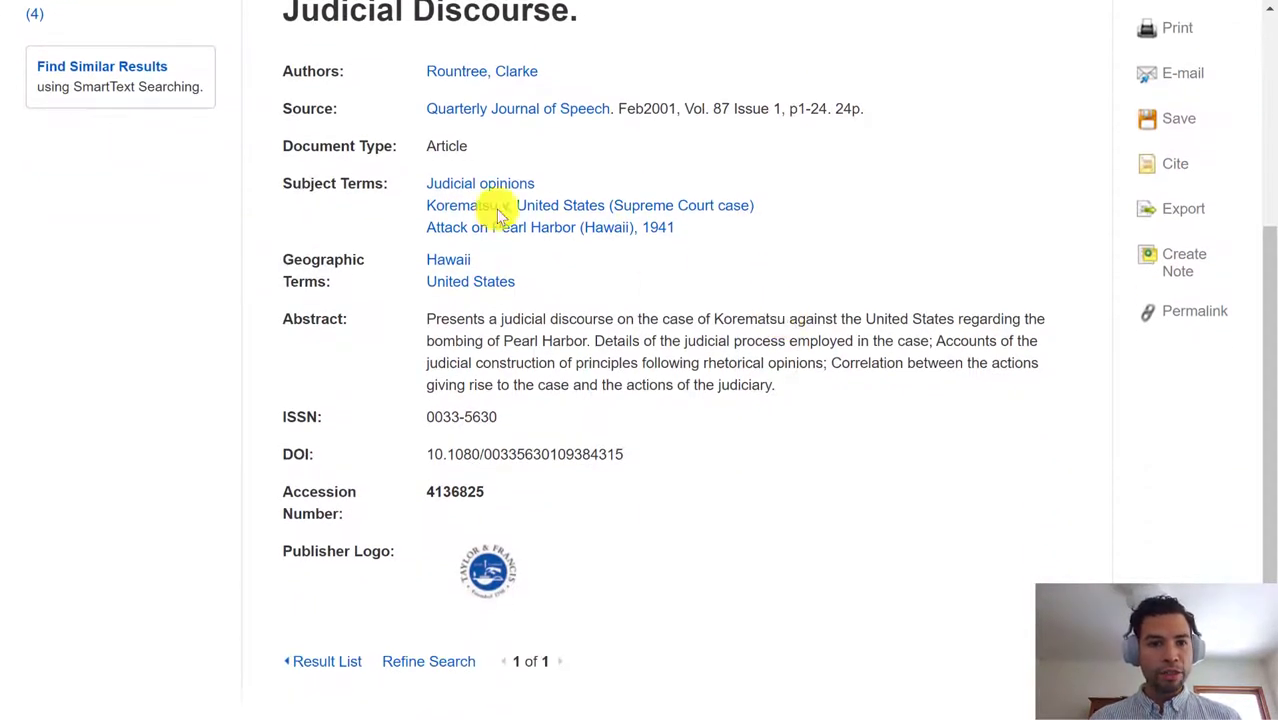
pyautogui.scroll(1, 622, 171)
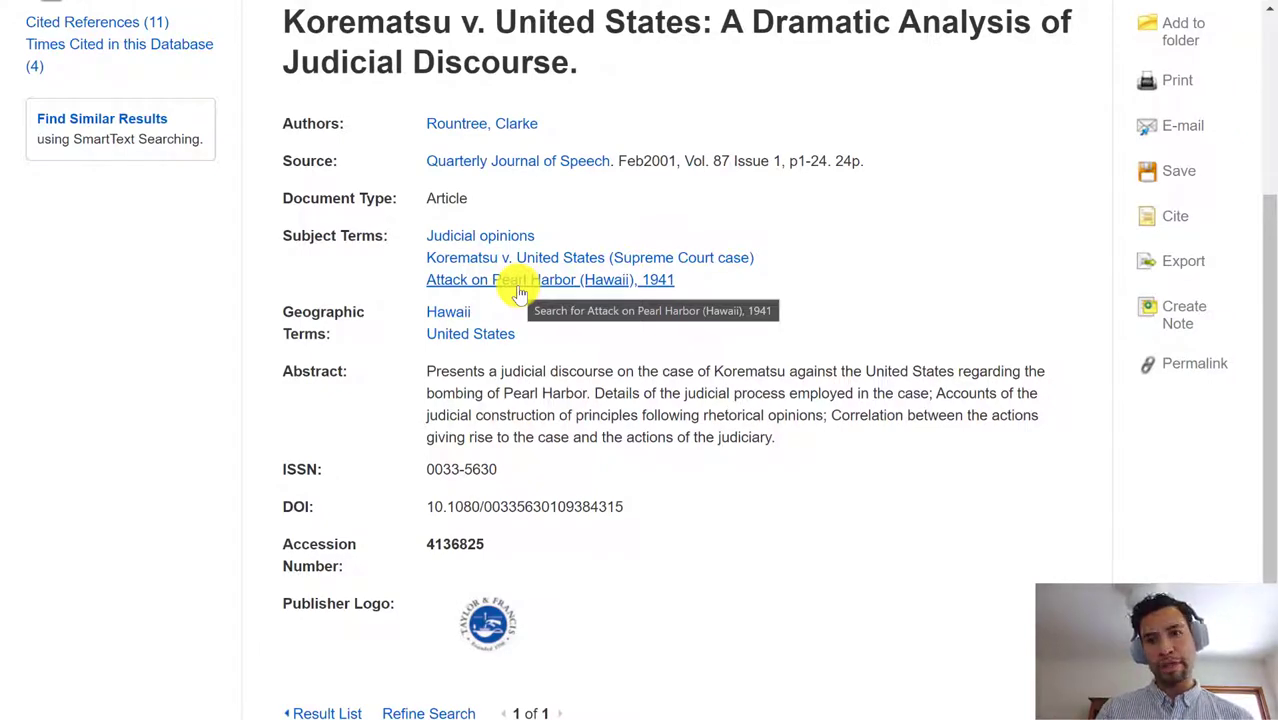
pyautogui.scroll(-1, 822, 322)
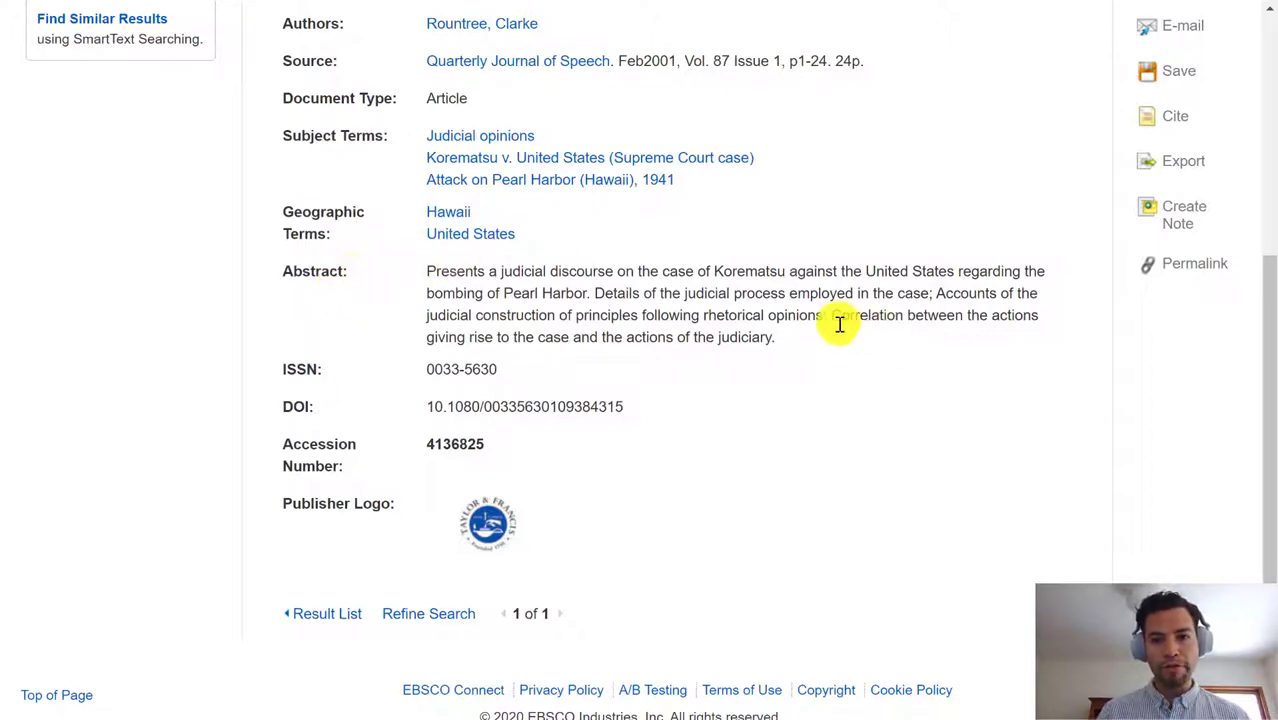
pyautogui.scroll(4, 840, 343)
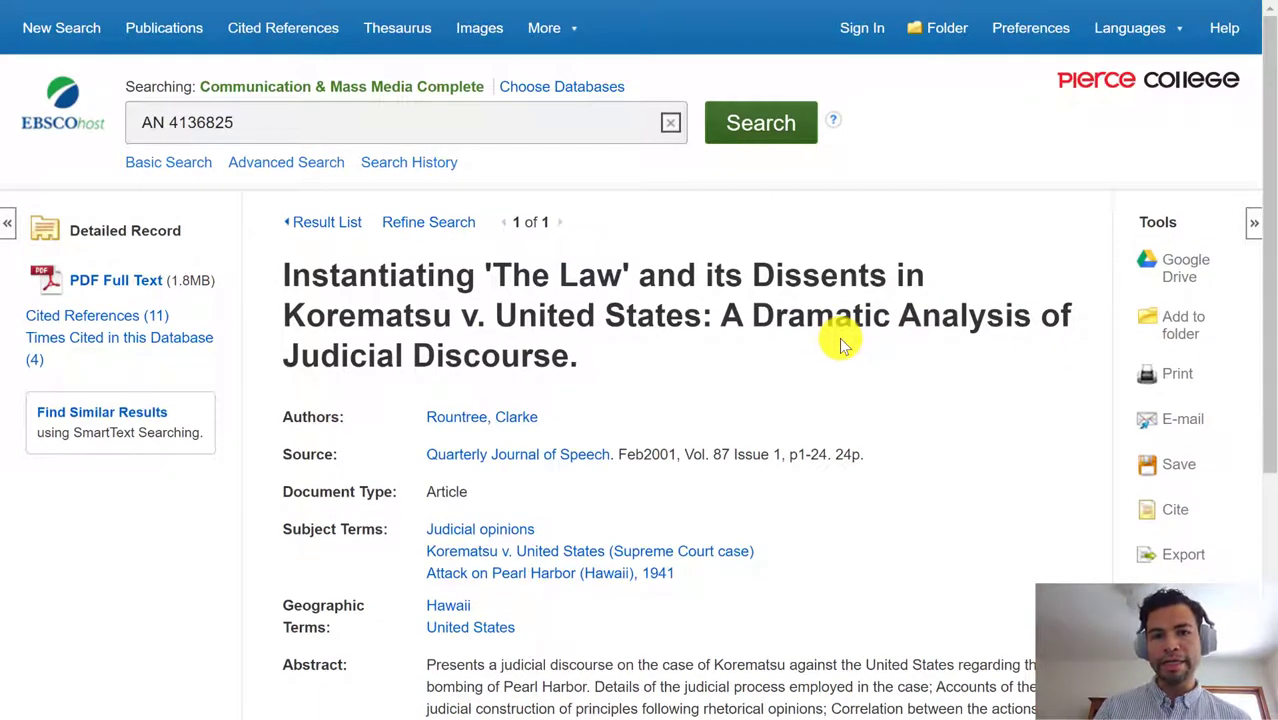
# Step: Open the e-mail form for the article and check the available citation formats, leaving MLA (Modern Language Assoc.) selected
pyautogui.scroll(-1, 1068, 458)
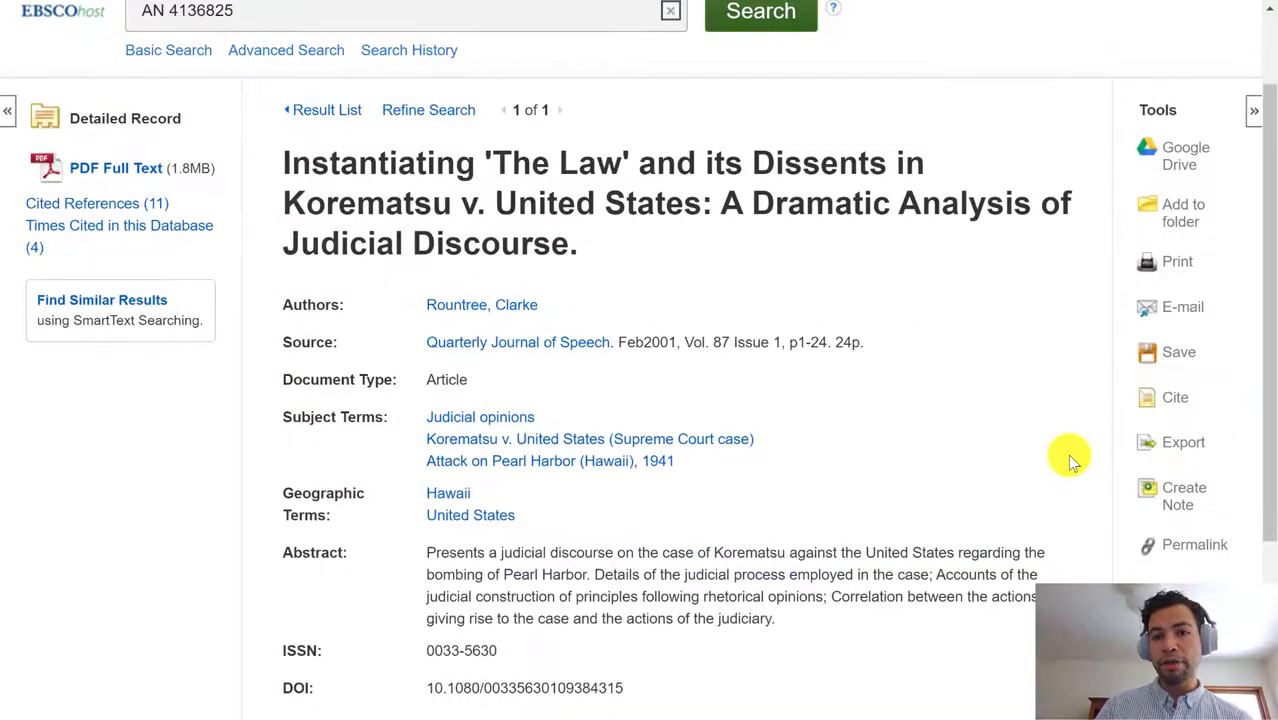
pyautogui.click(1190, 312)
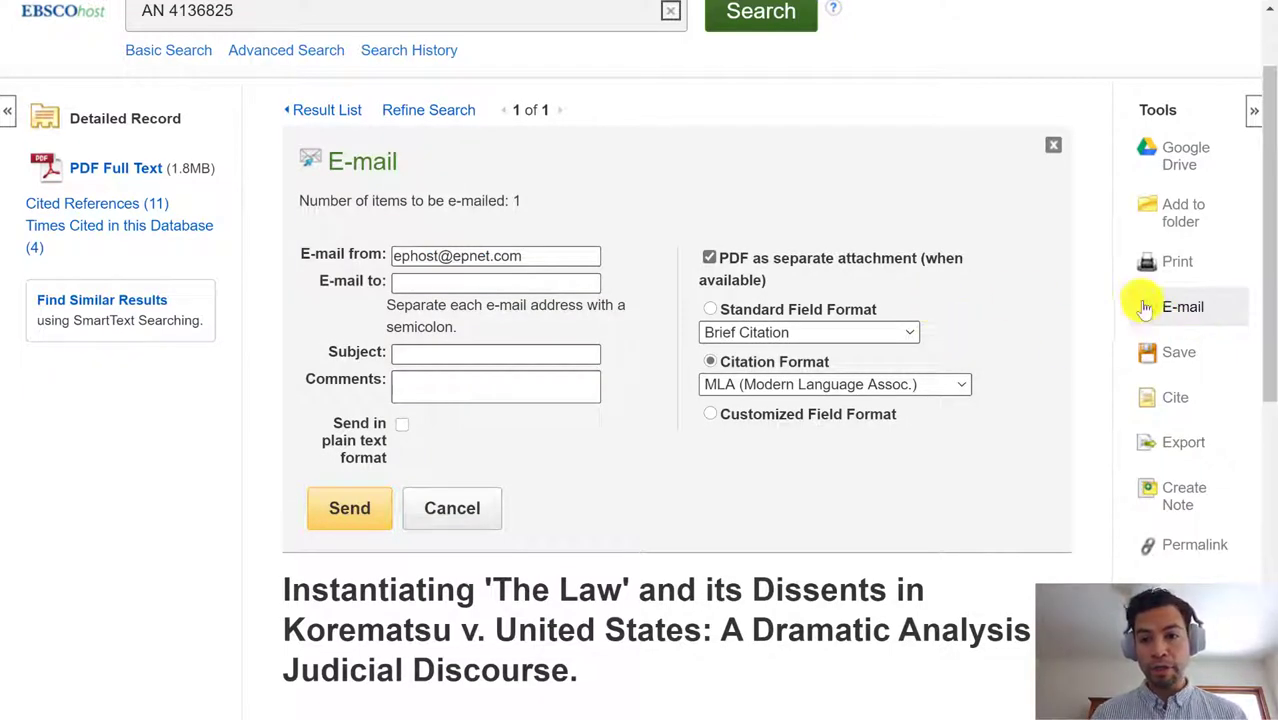
pyautogui.click(938, 388)
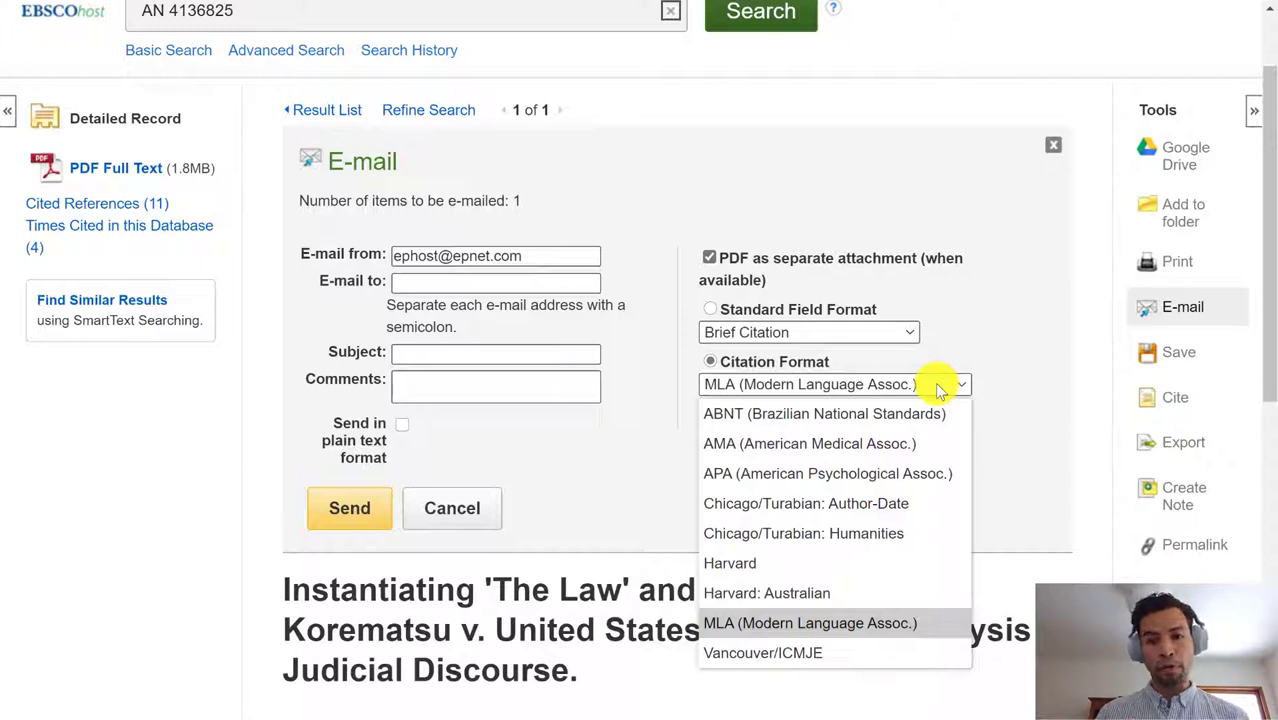
pyautogui.click(1012, 380)
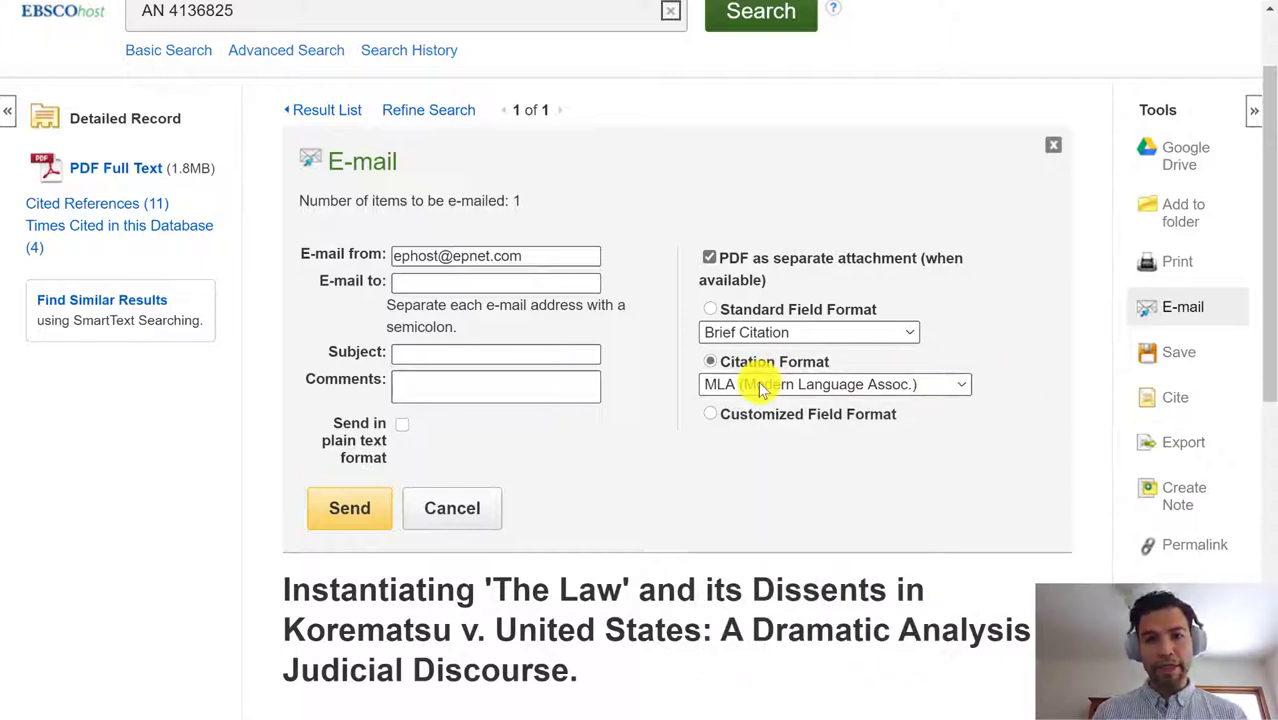
# Step: Try out the e-mail form's recipient, subject and comments fields with the subject "good journal article", and close it without sending
pyautogui.click(568, 287)
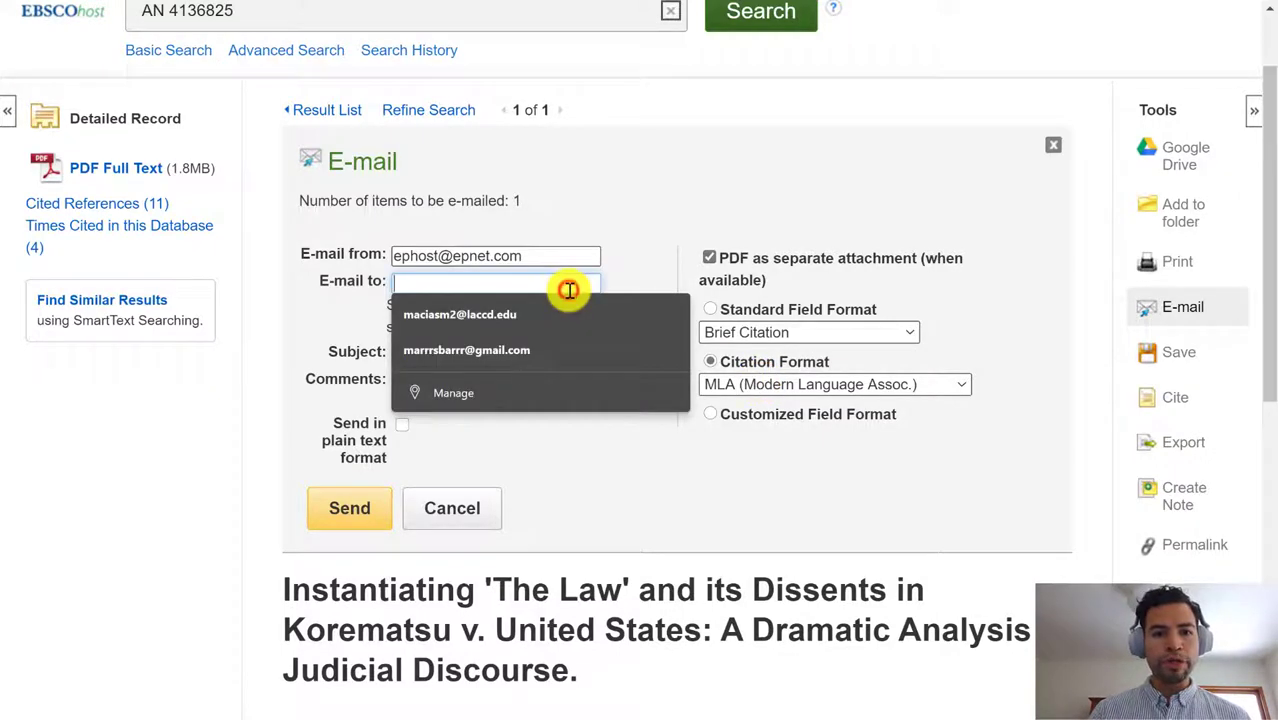
pyautogui.click(628, 238)
pyautogui.click(506, 350)
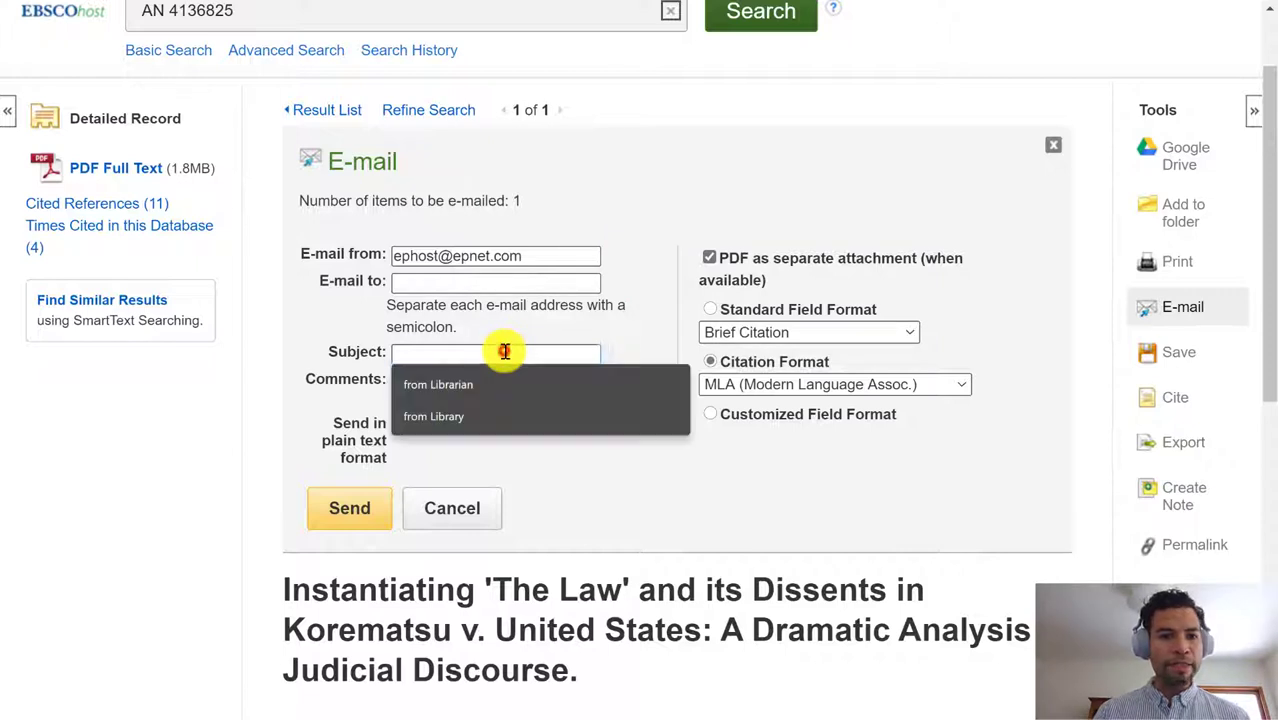
pyautogui.write('g')
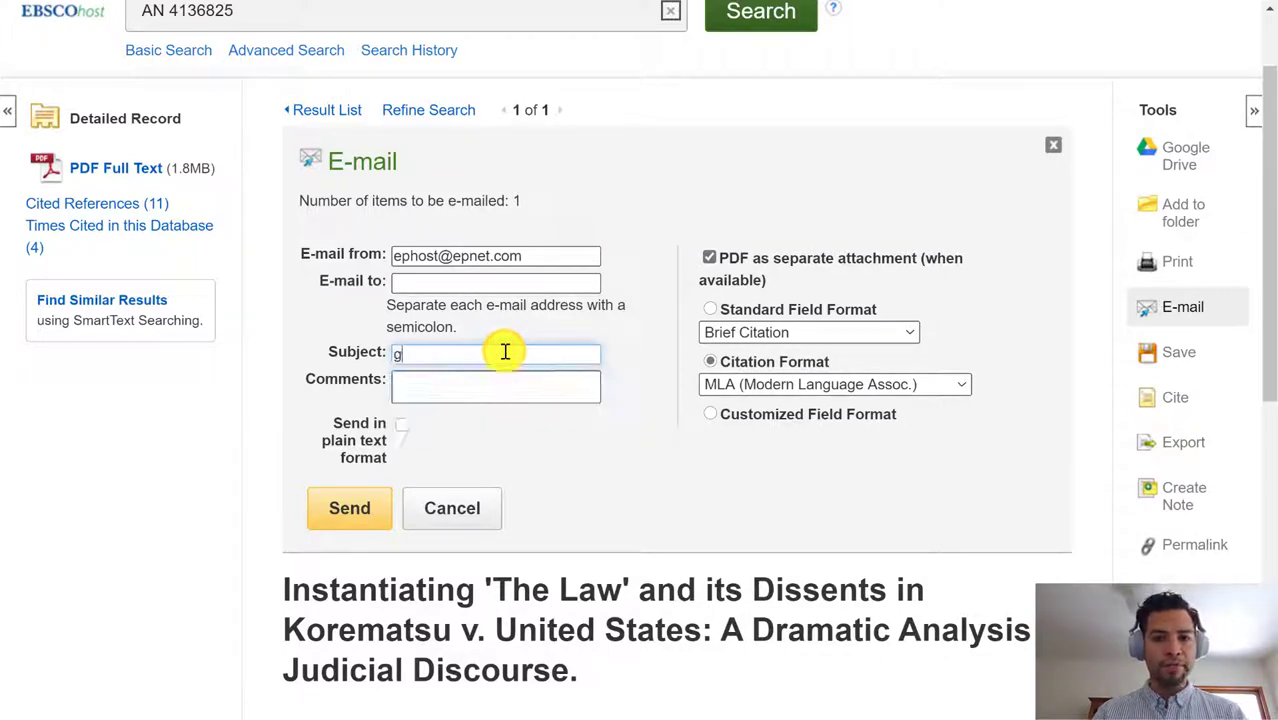
pyautogui.write('ood journal ')
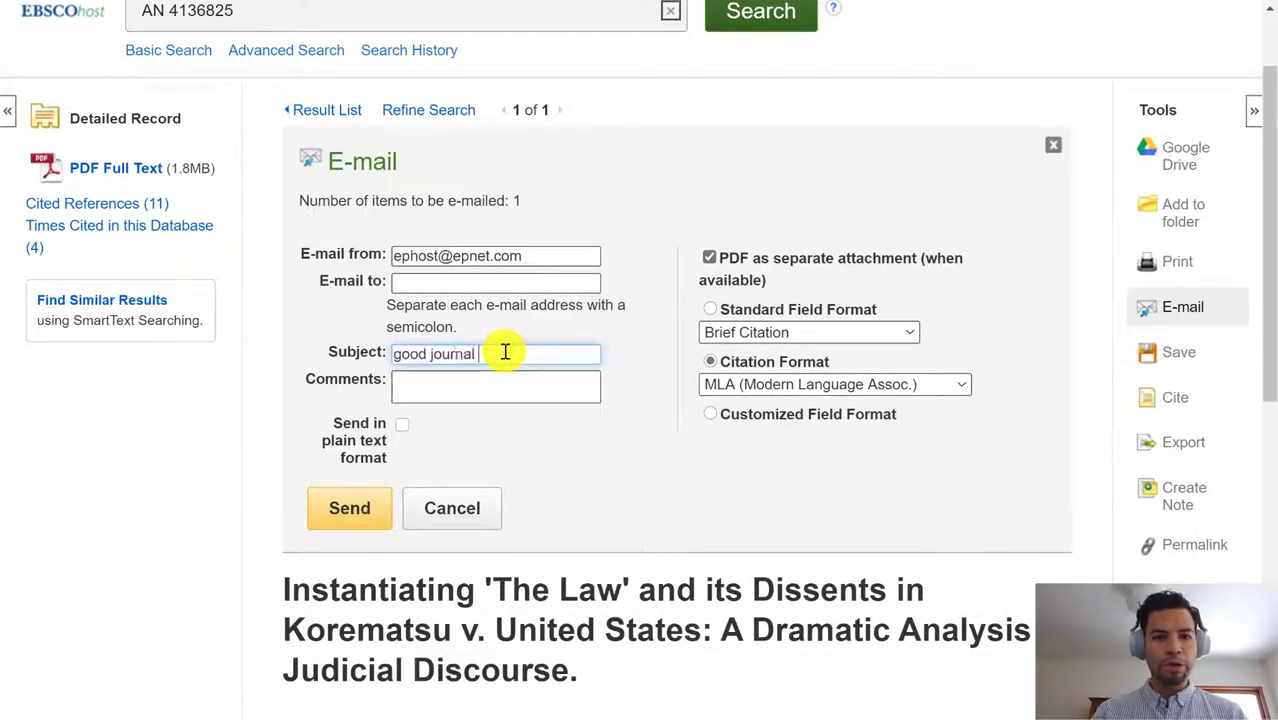
pyautogui.write('article')
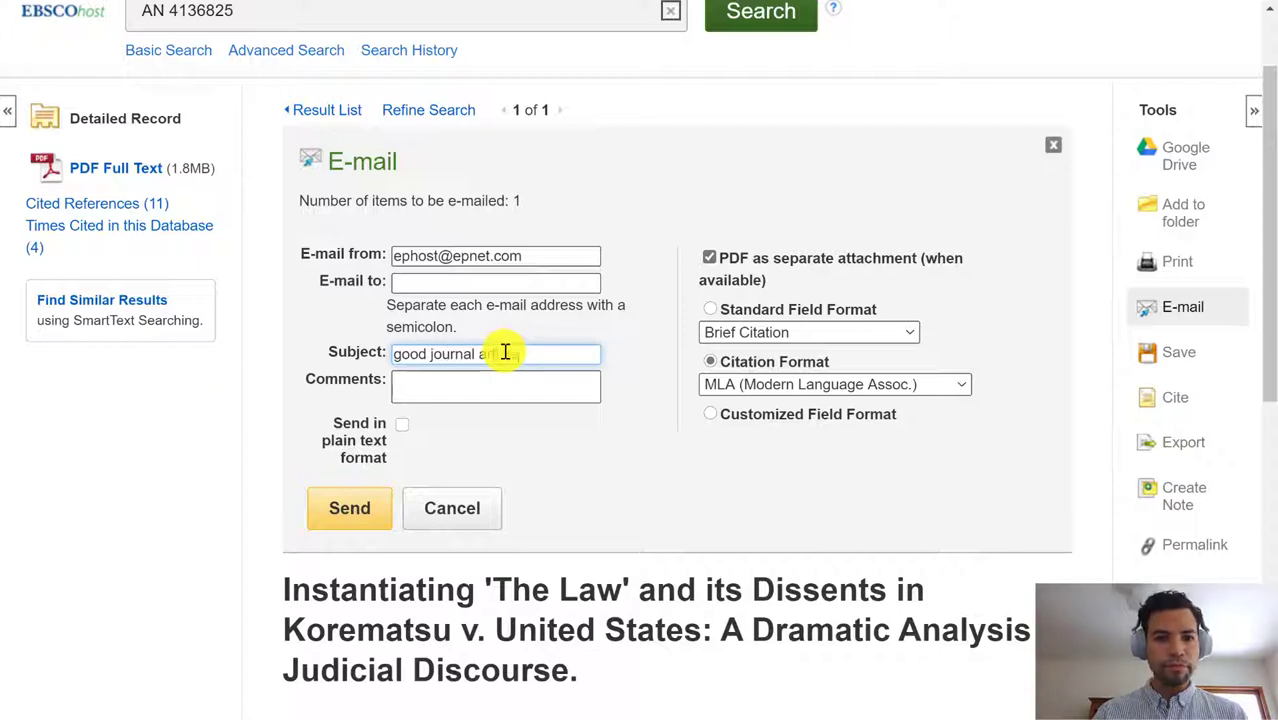
pyautogui.click(465, 378)
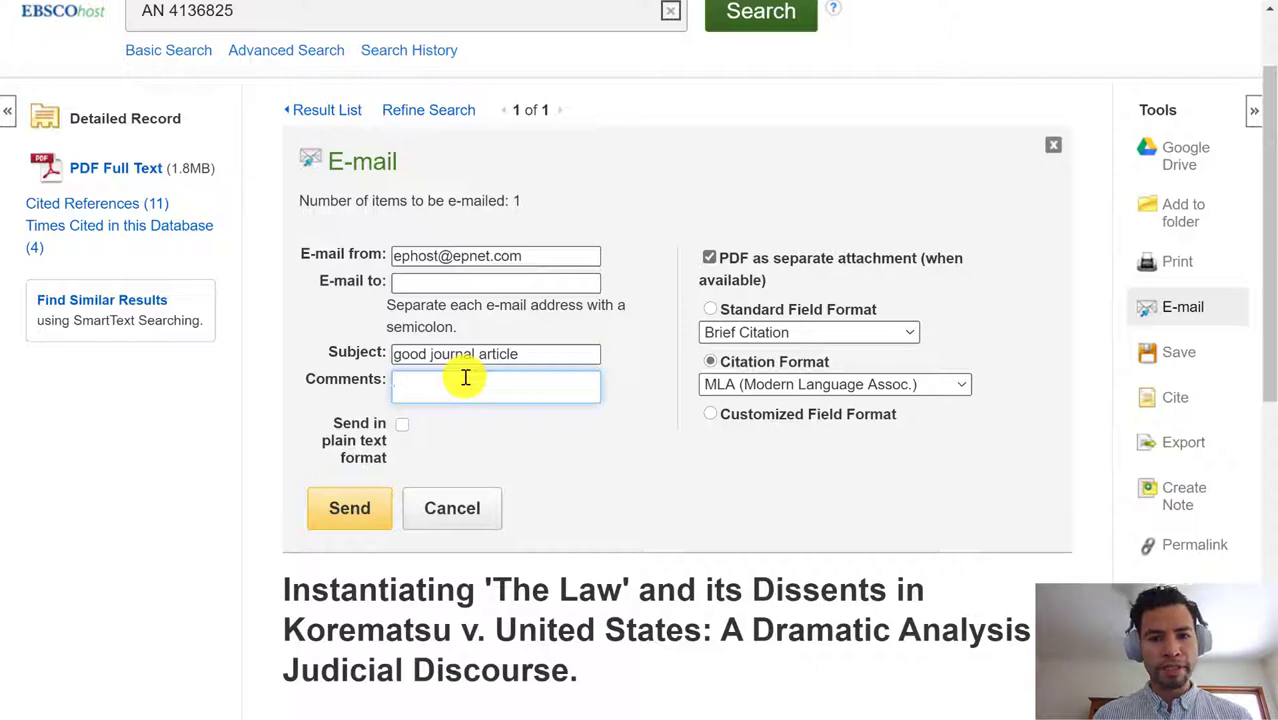
pyautogui.click(452, 509)
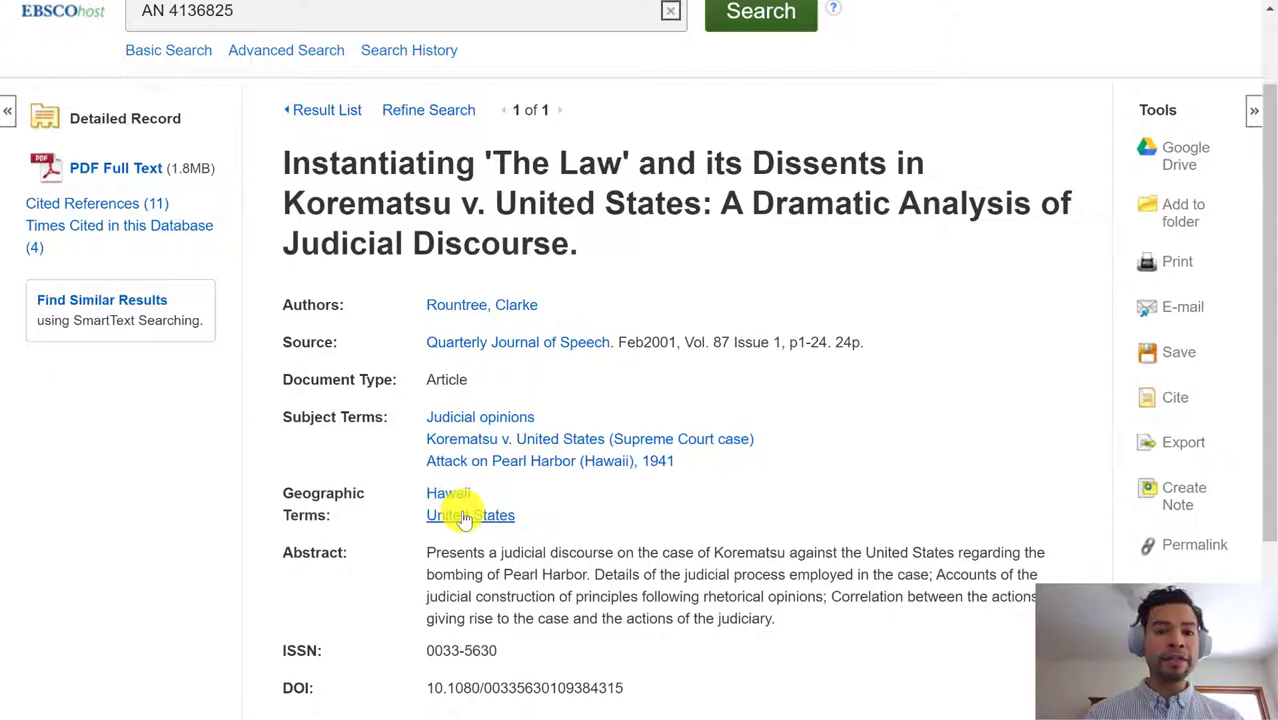
# Step: Open the article's PDF full text and read through its opening pages, from the abstract past the section The Judicial Process
pyautogui.click(131, 176)
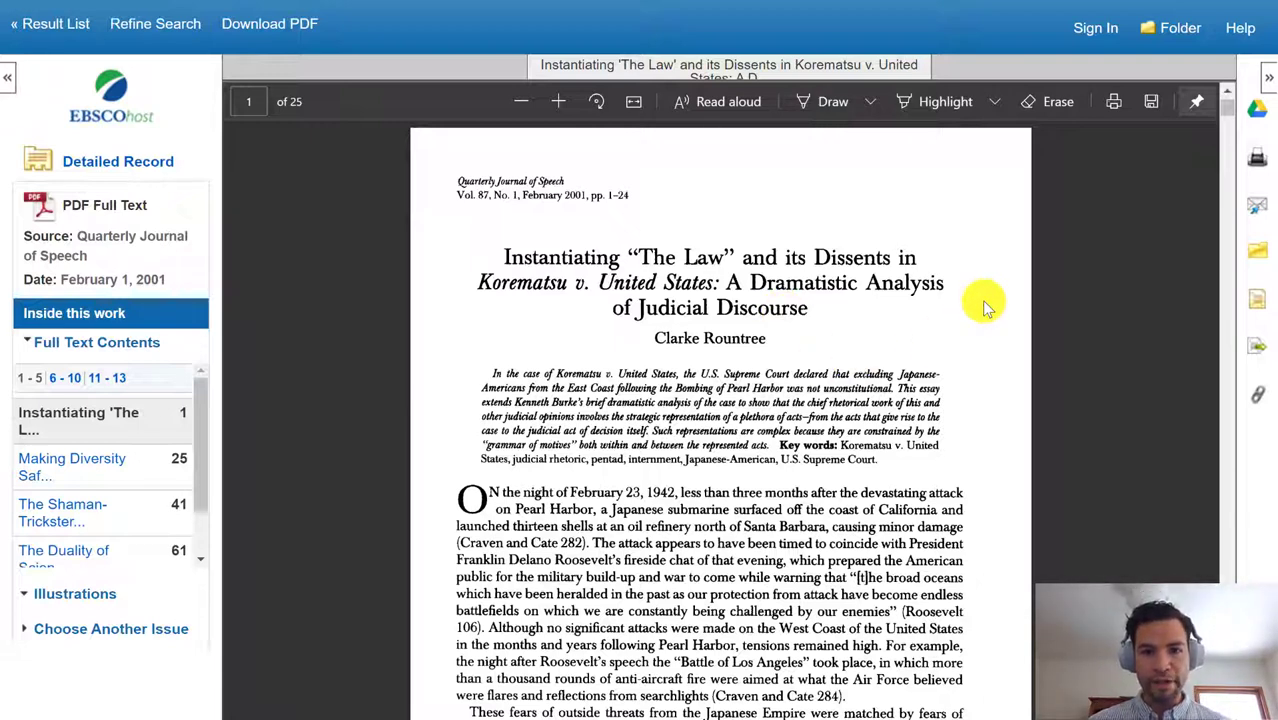
pyautogui.scroll(-1, 984, 306)
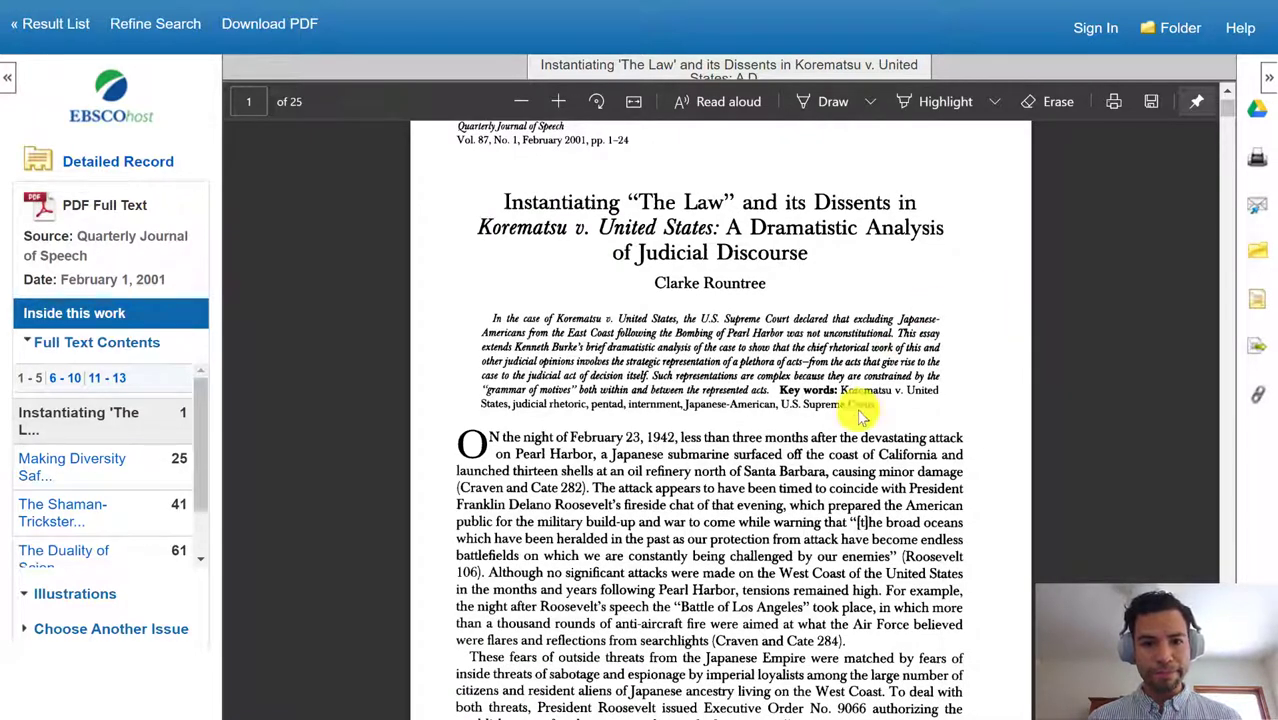
pyautogui.scroll(-3, 858, 470)
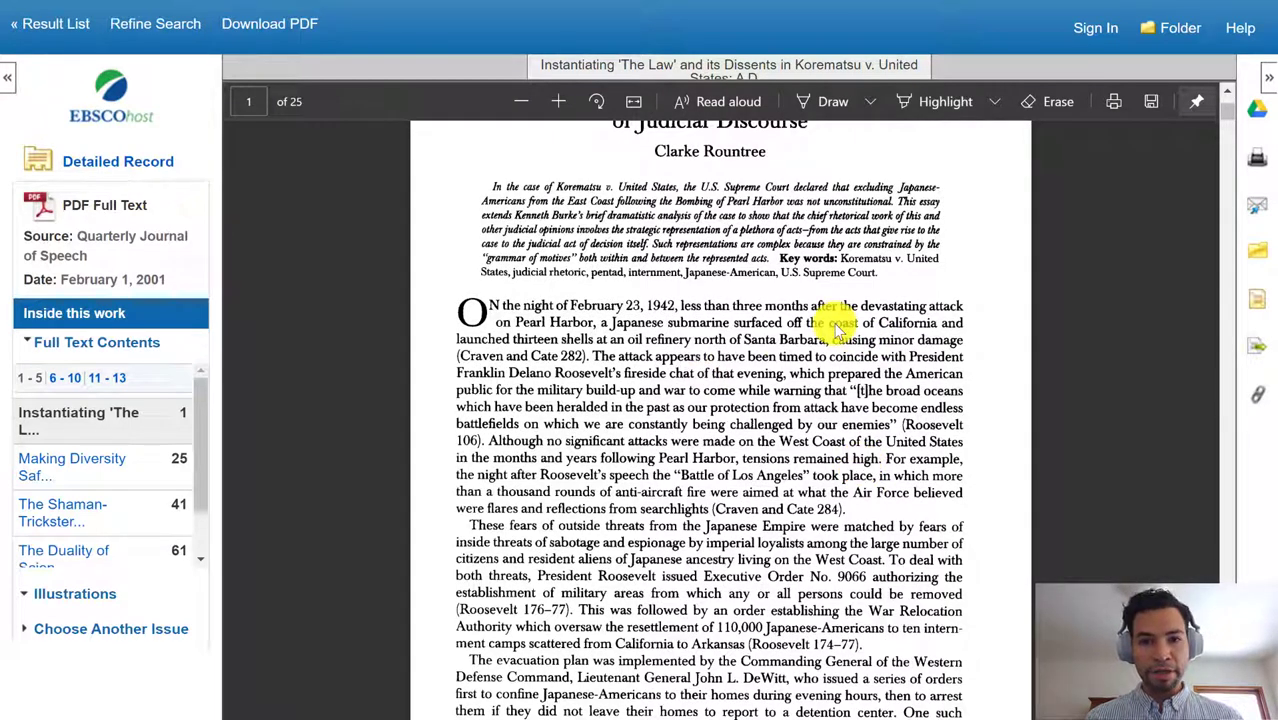
pyautogui.scroll(-5, 838, 330)
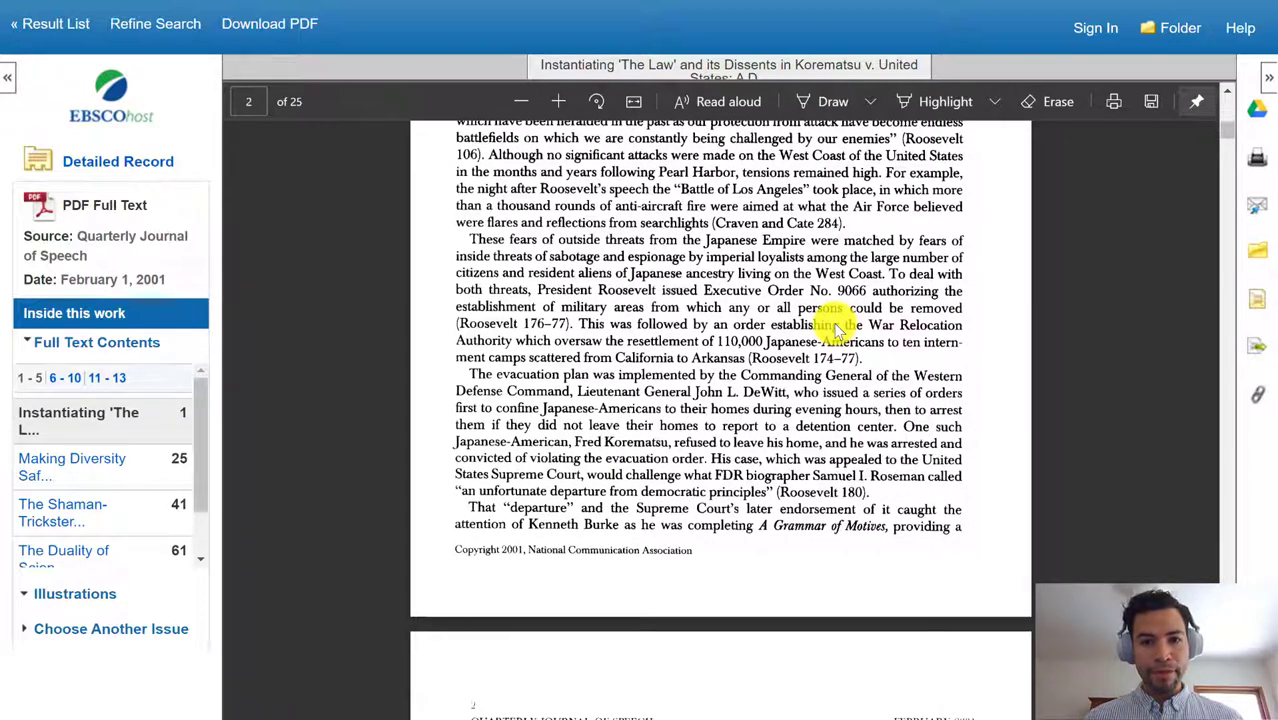
pyautogui.scroll(-5, 838, 330)
pyautogui.scroll(-3, 838, 330)
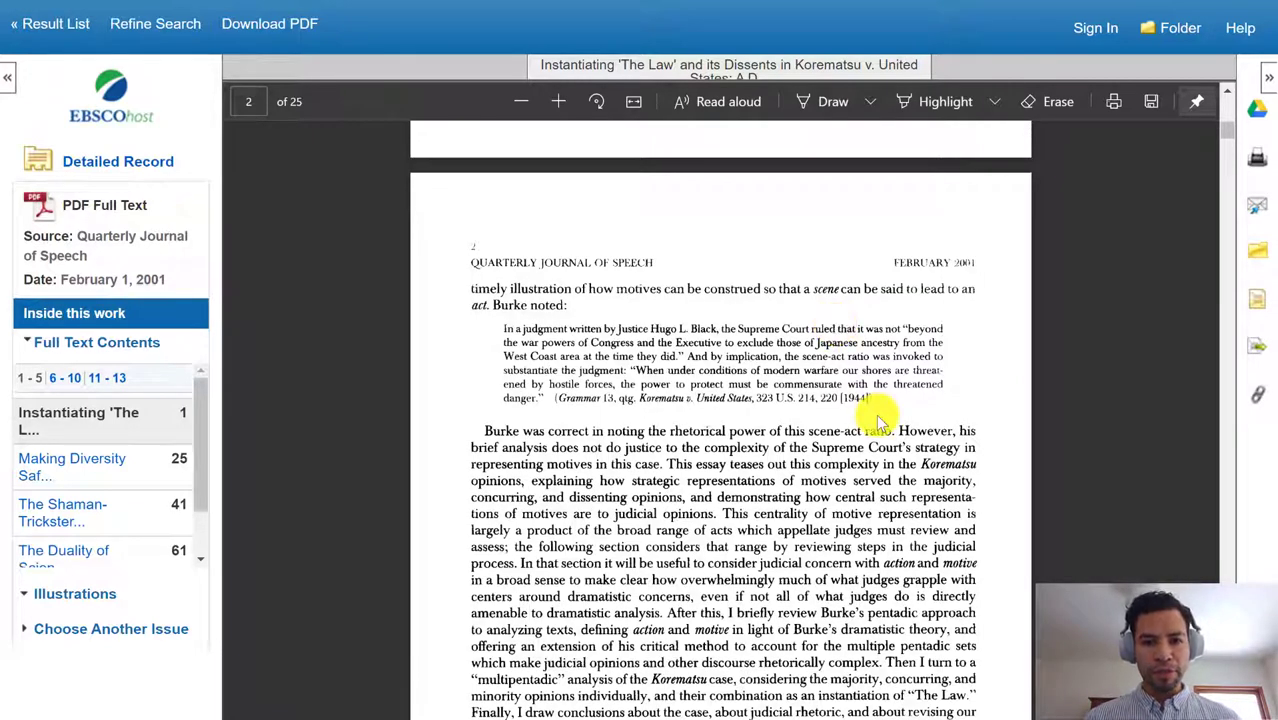
pyautogui.scroll(-3, 880, 422)
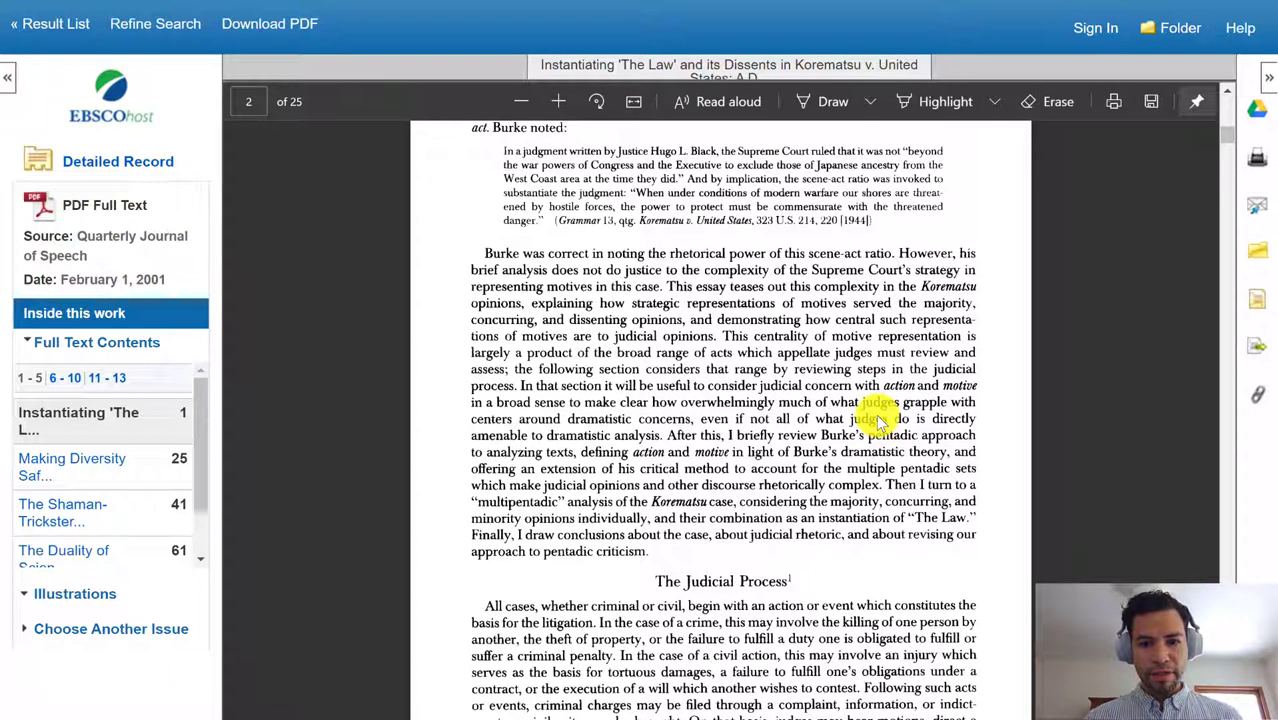
pyautogui.scroll(-5, 880, 422)
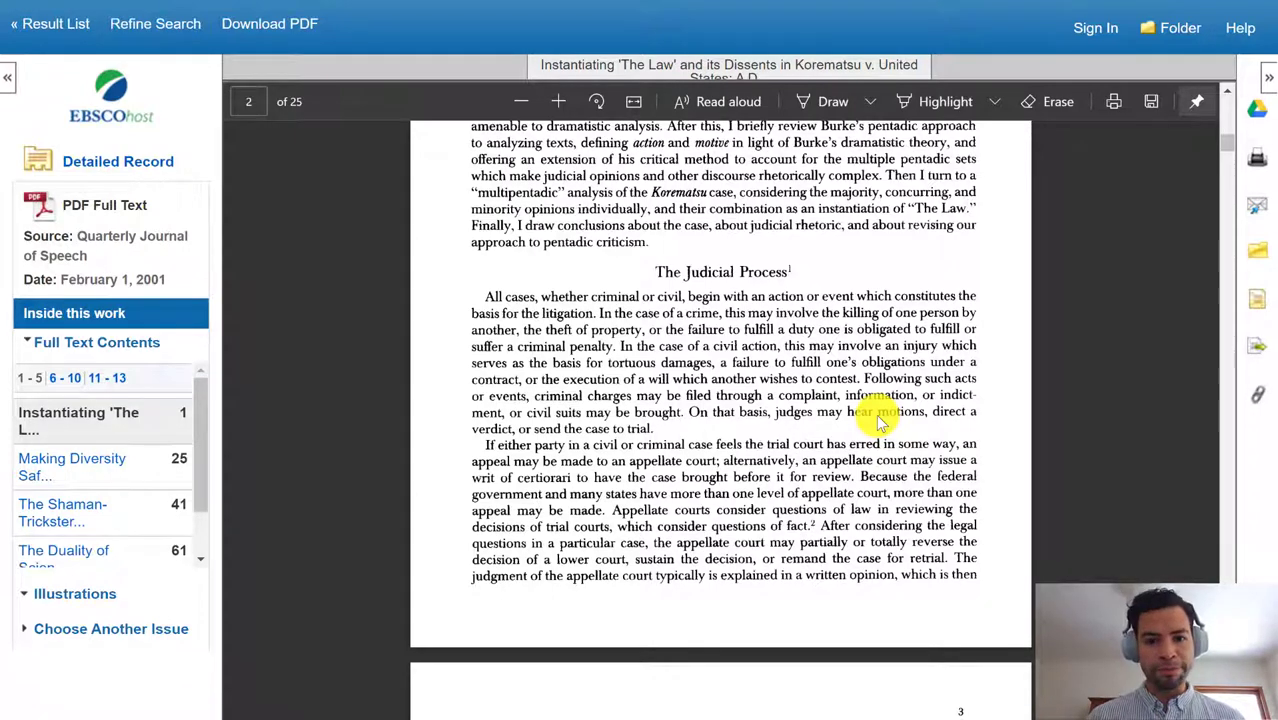
pyautogui.scroll(-3, 805, 492)
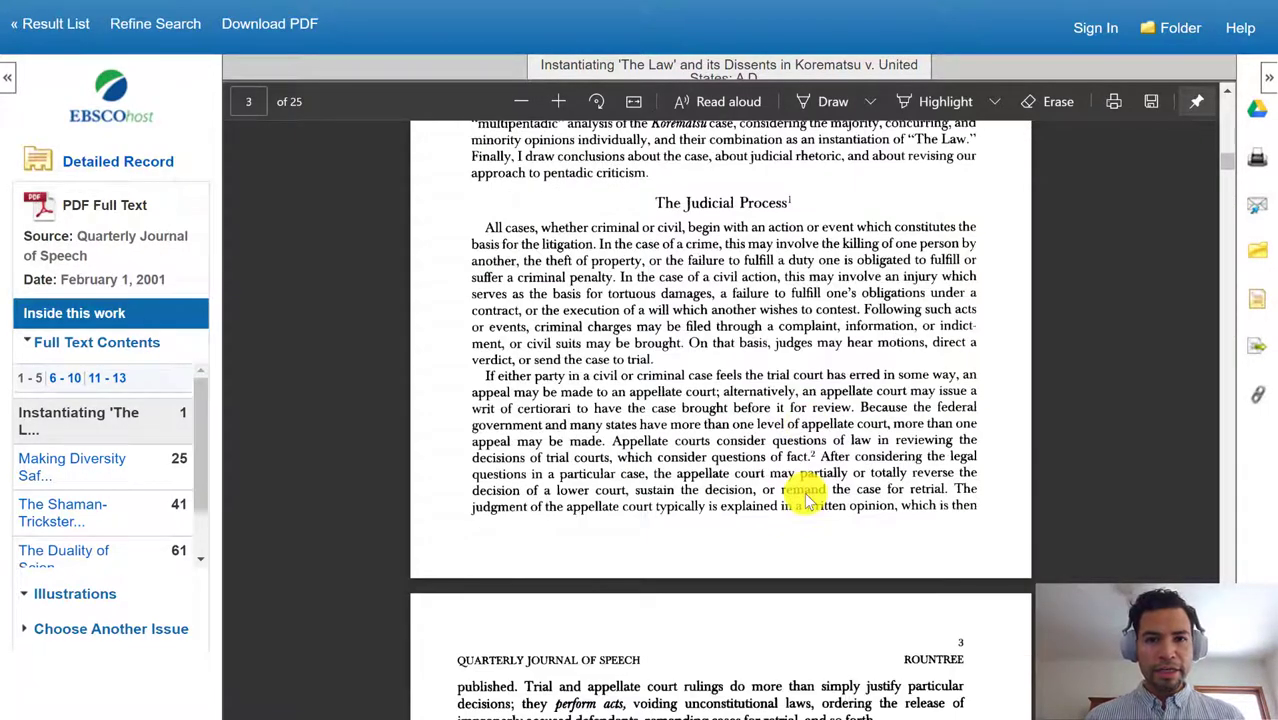
pyautogui.scroll(-10, 804, 492)
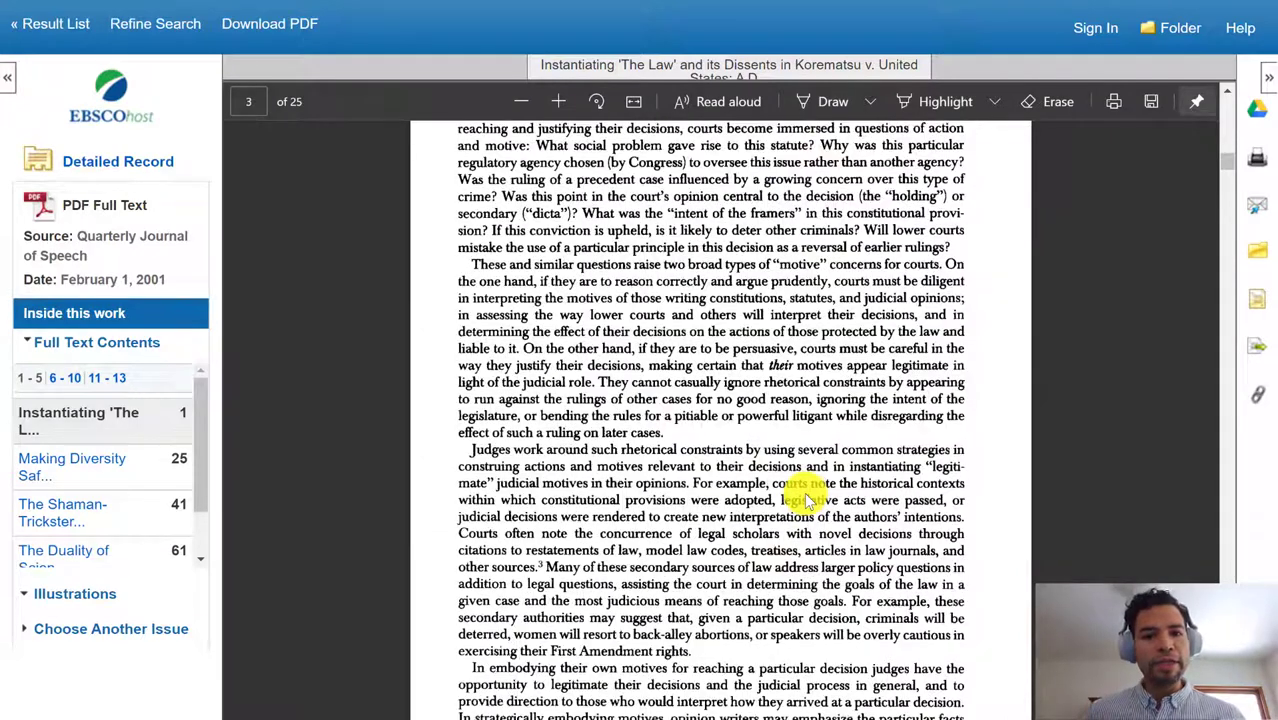